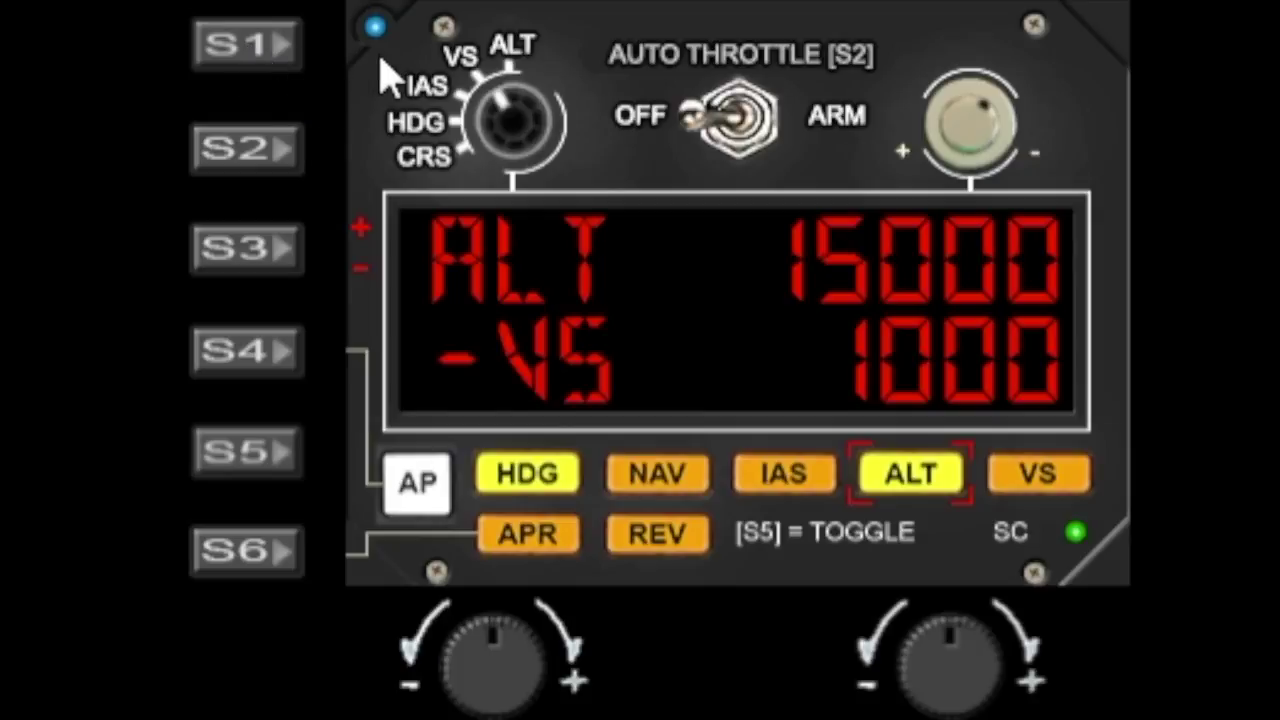
# Arm the auto throttle and switch it back off
pyautogui.click(245, 55)
pyautogui.click(240, 150)
pyautogui.click(240, 152)
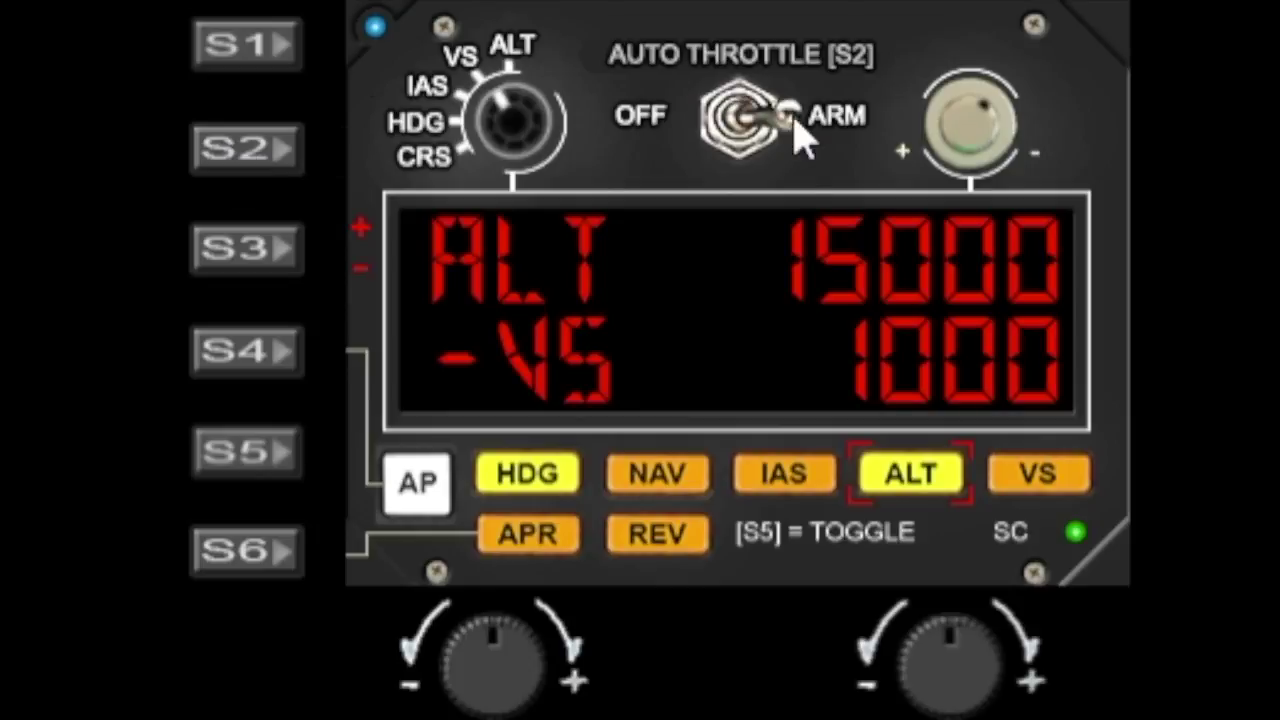
pyautogui.click(238, 155)
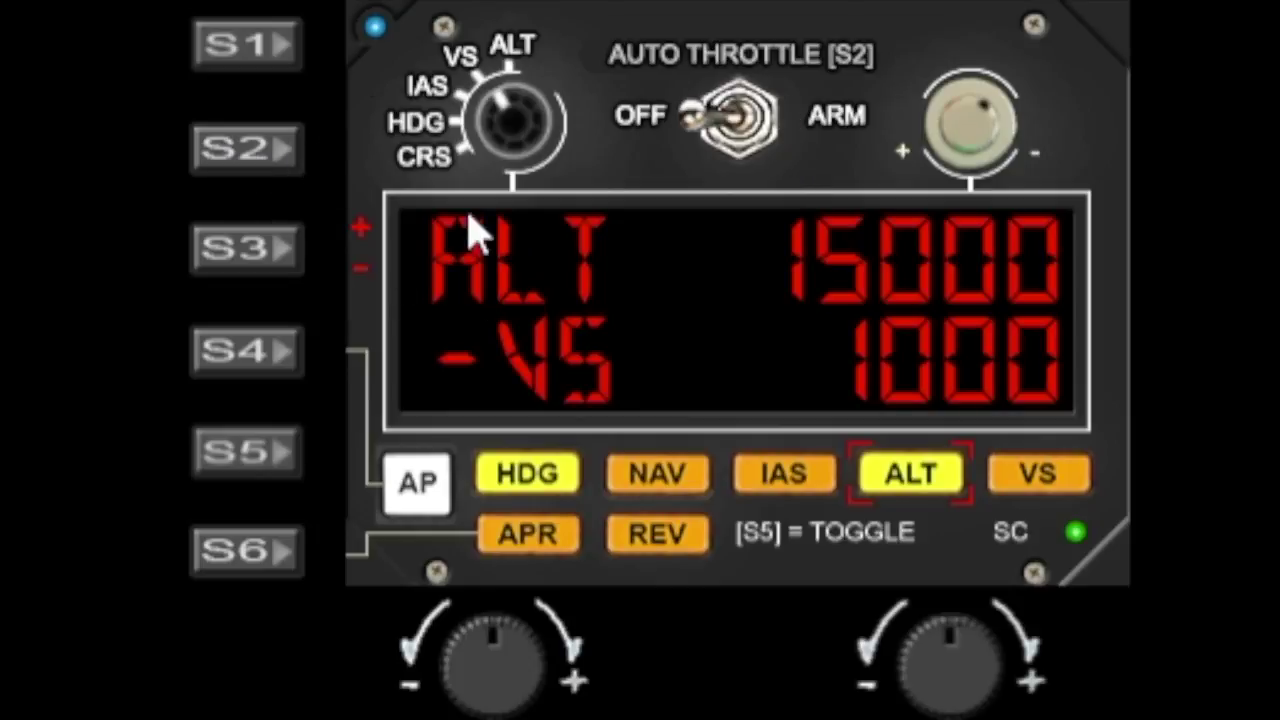
# Select the IAS setting and raise the airspeed to 177 in increments of 10
pyautogui.click(430, 658)
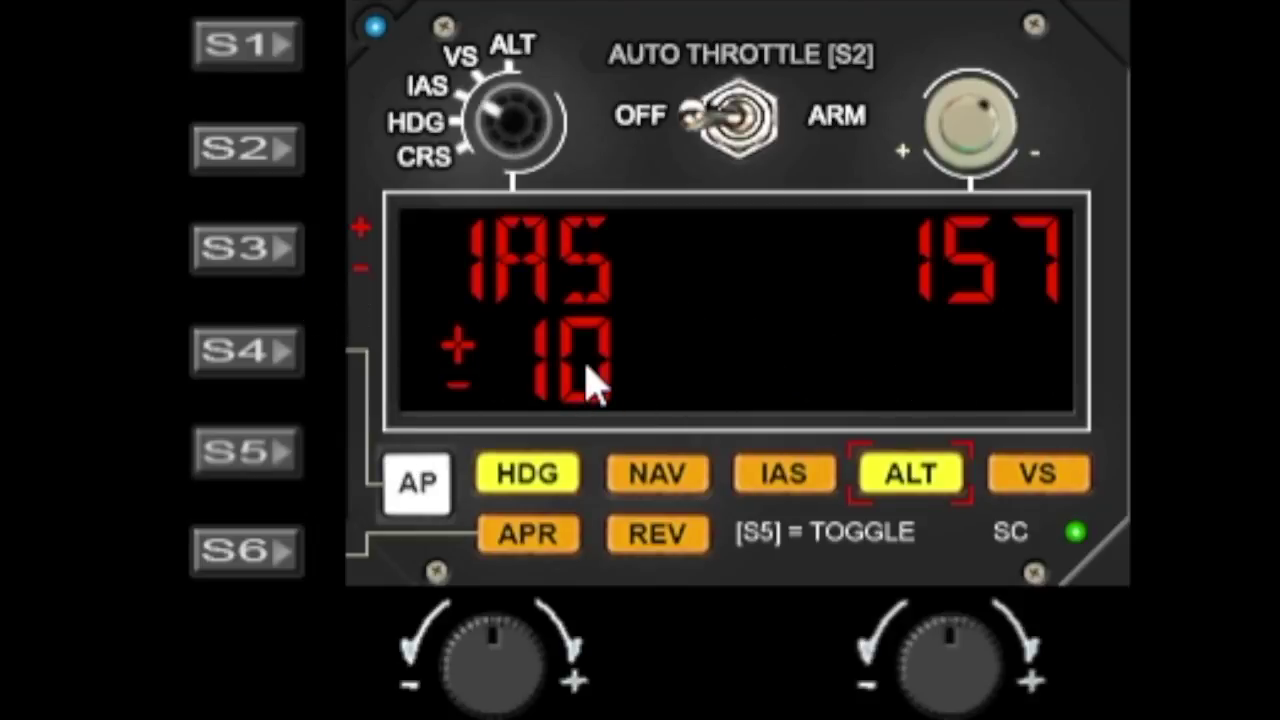
pyautogui.click(240, 264)
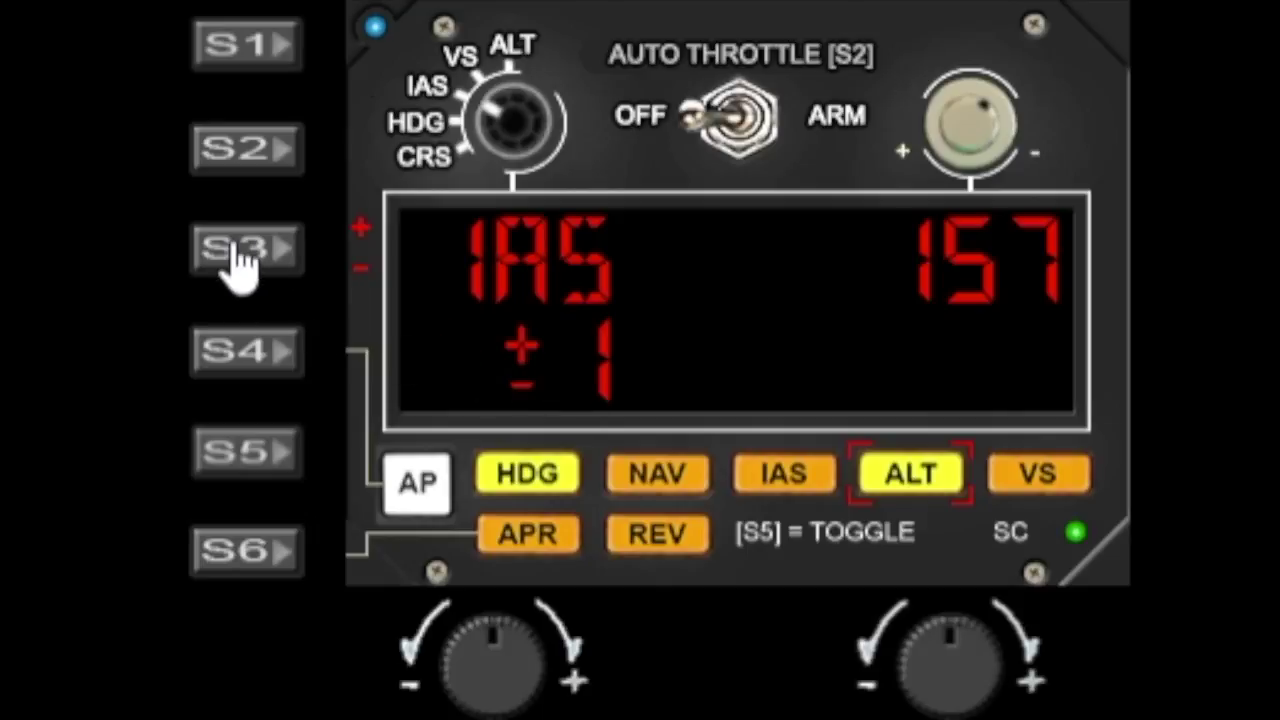
pyautogui.click(240, 264)
pyautogui.click(240, 264)
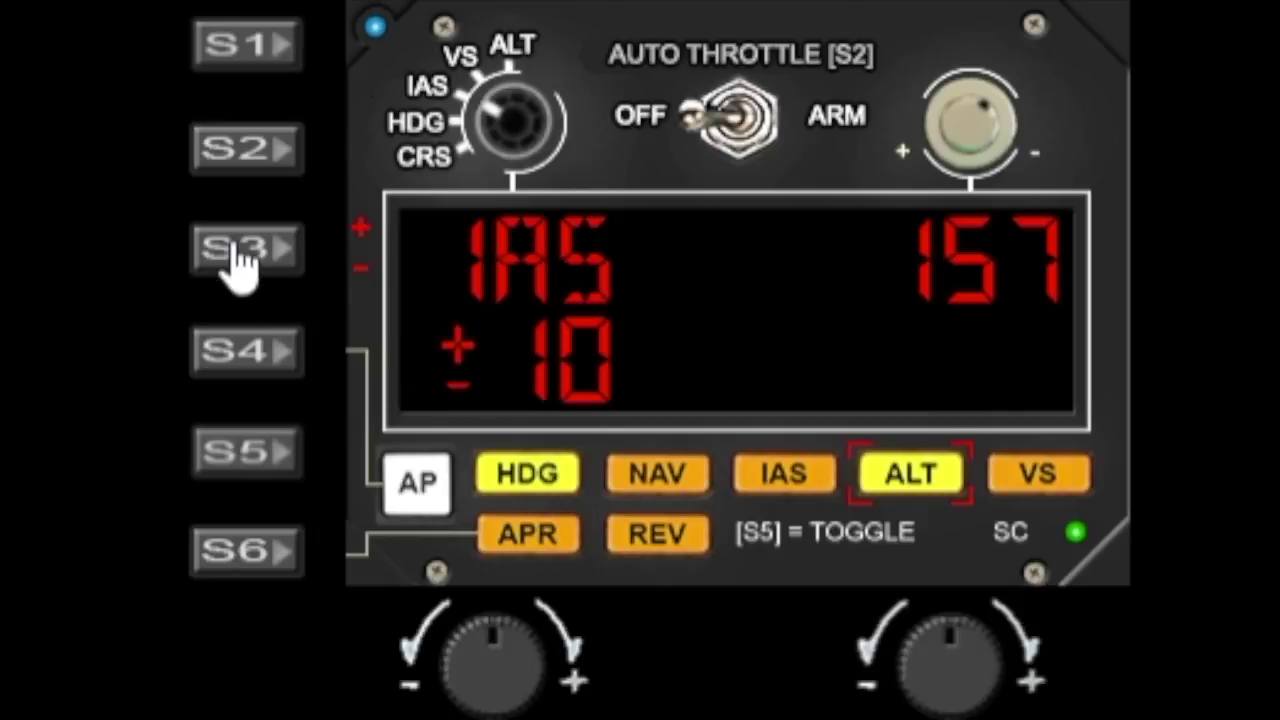
pyautogui.click(1023, 674)
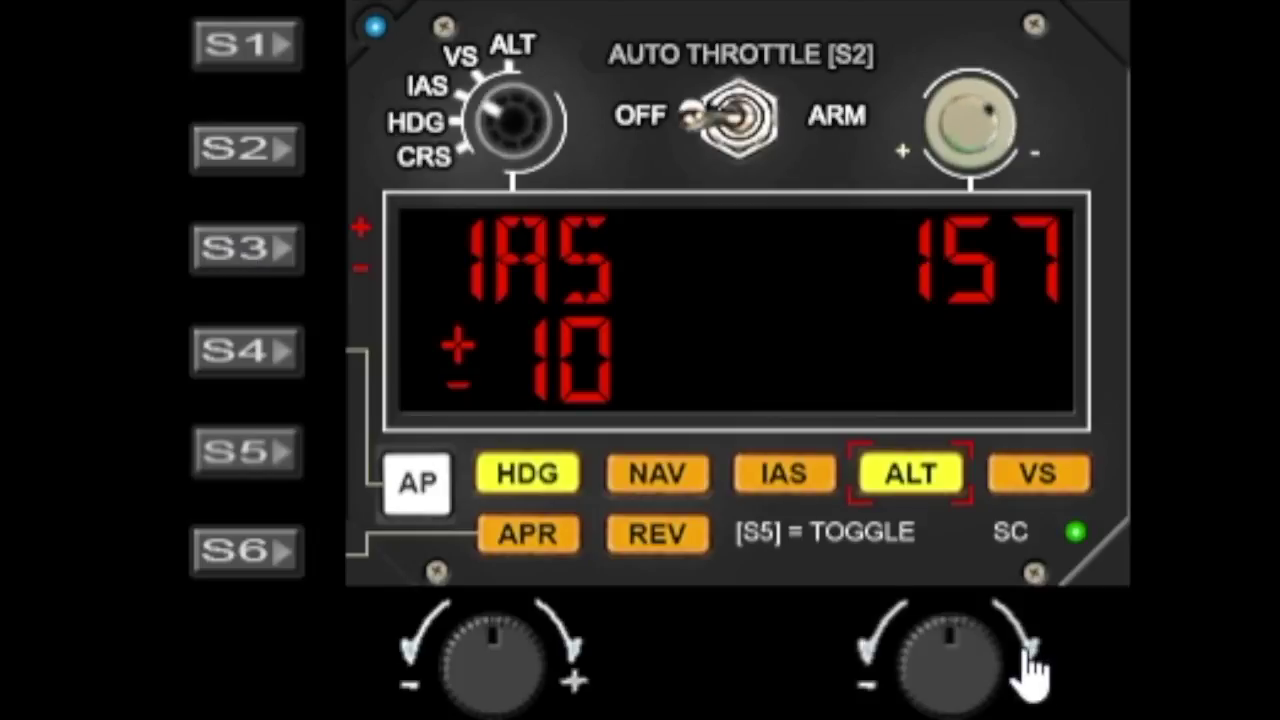
pyautogui.click(1022, 684)
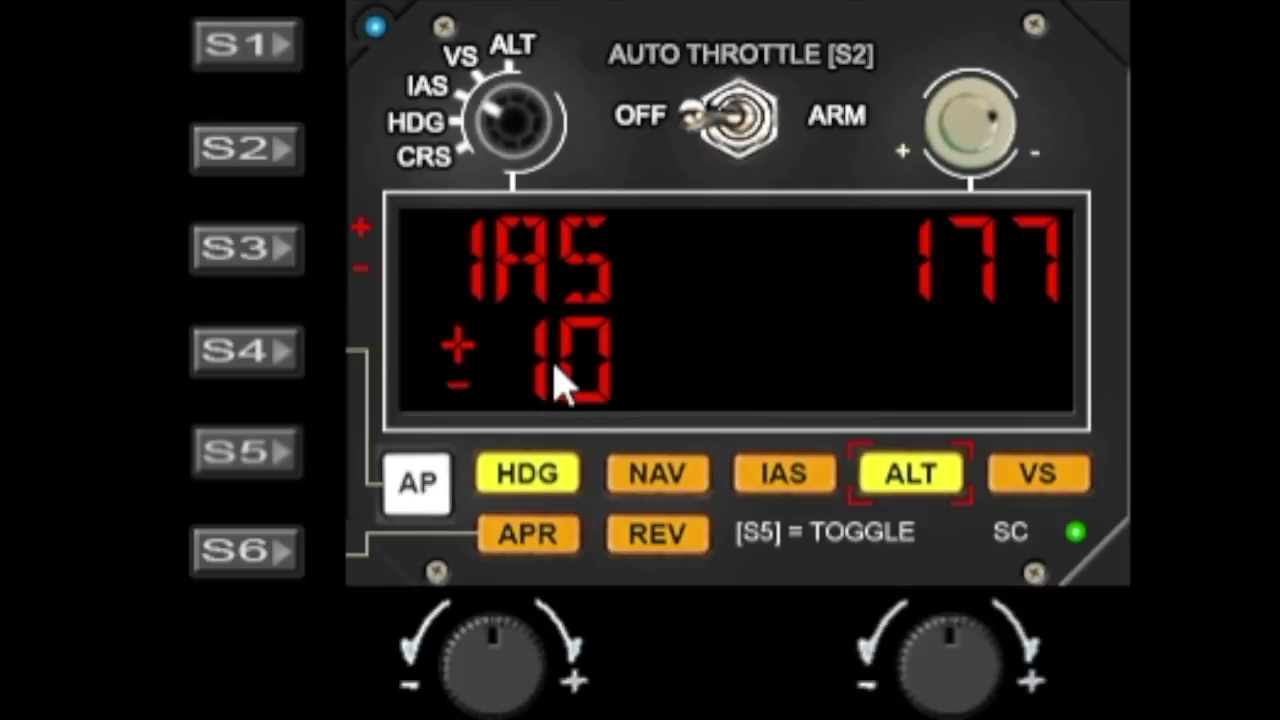
# Change the airspeed increment to 1 and set IAS to 180
pyautogui.click(250, 270)
pyautogui.click(1000, 663)
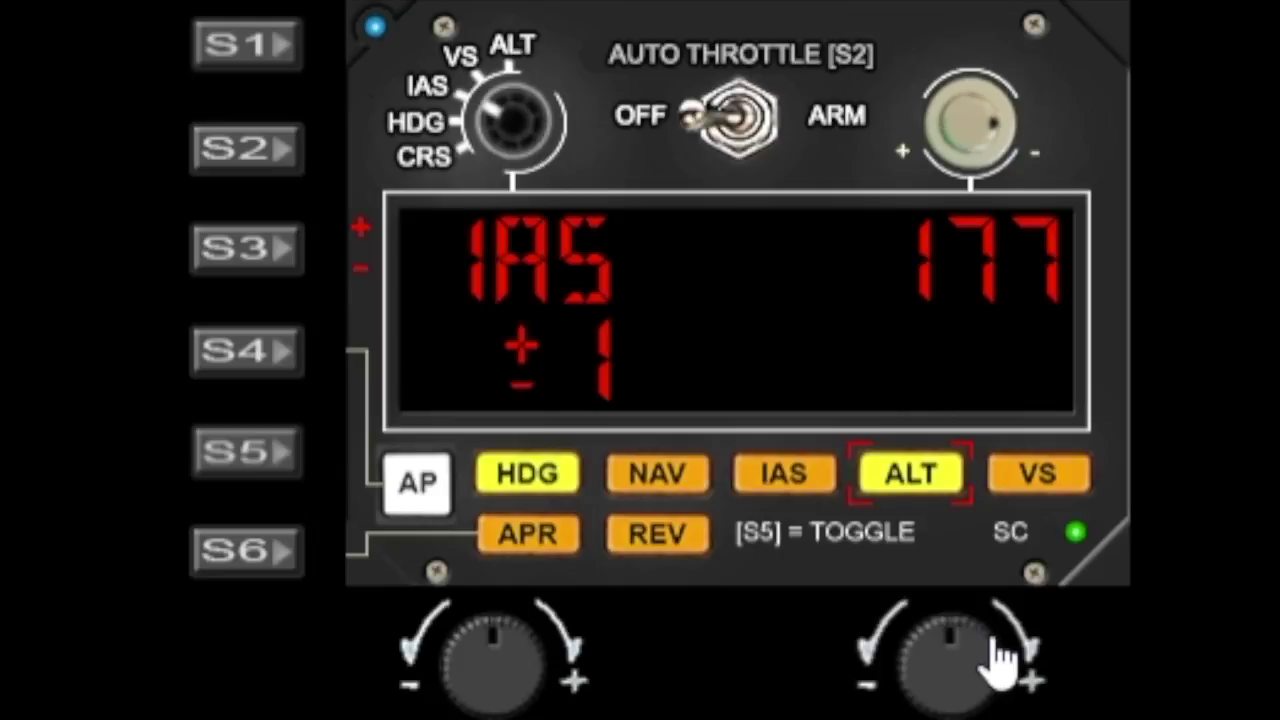
pyautogui.click(1016, 668)
pyautogui.click(1018, 668)
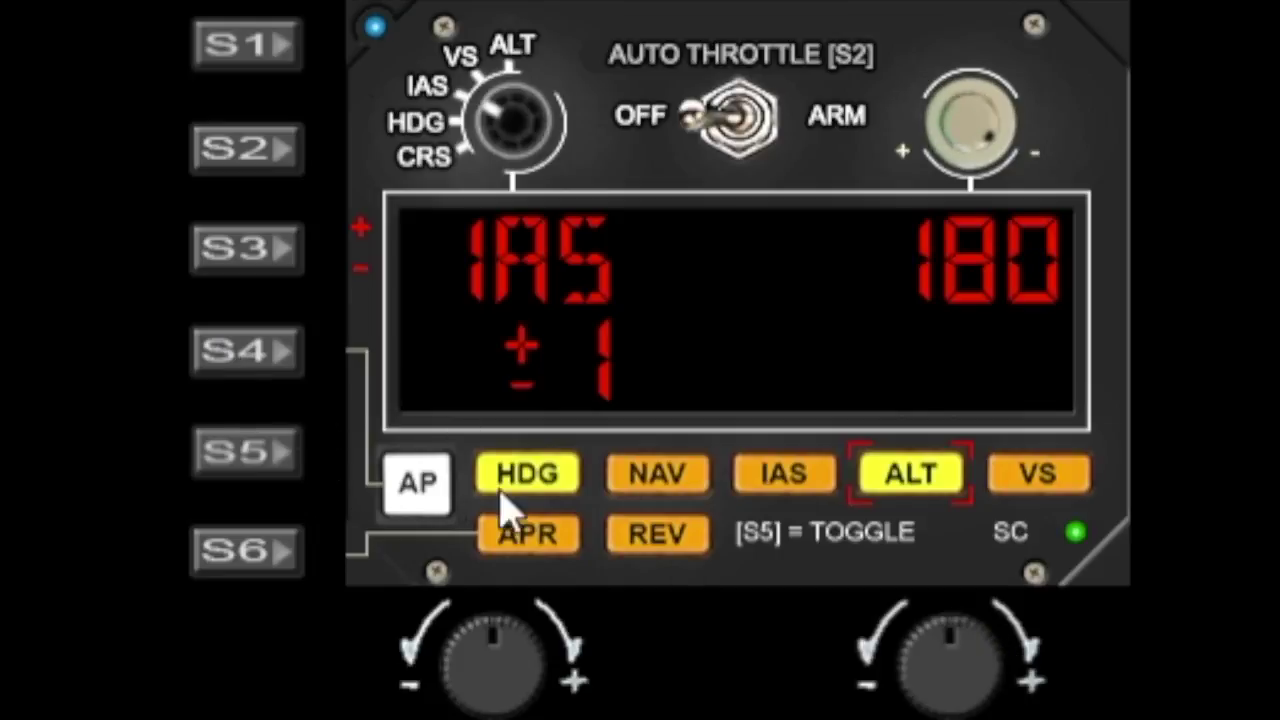
# Turn the autopilot master off and back on, and toggle the ALT mode off and on again
pyautogui.click(251, 366)
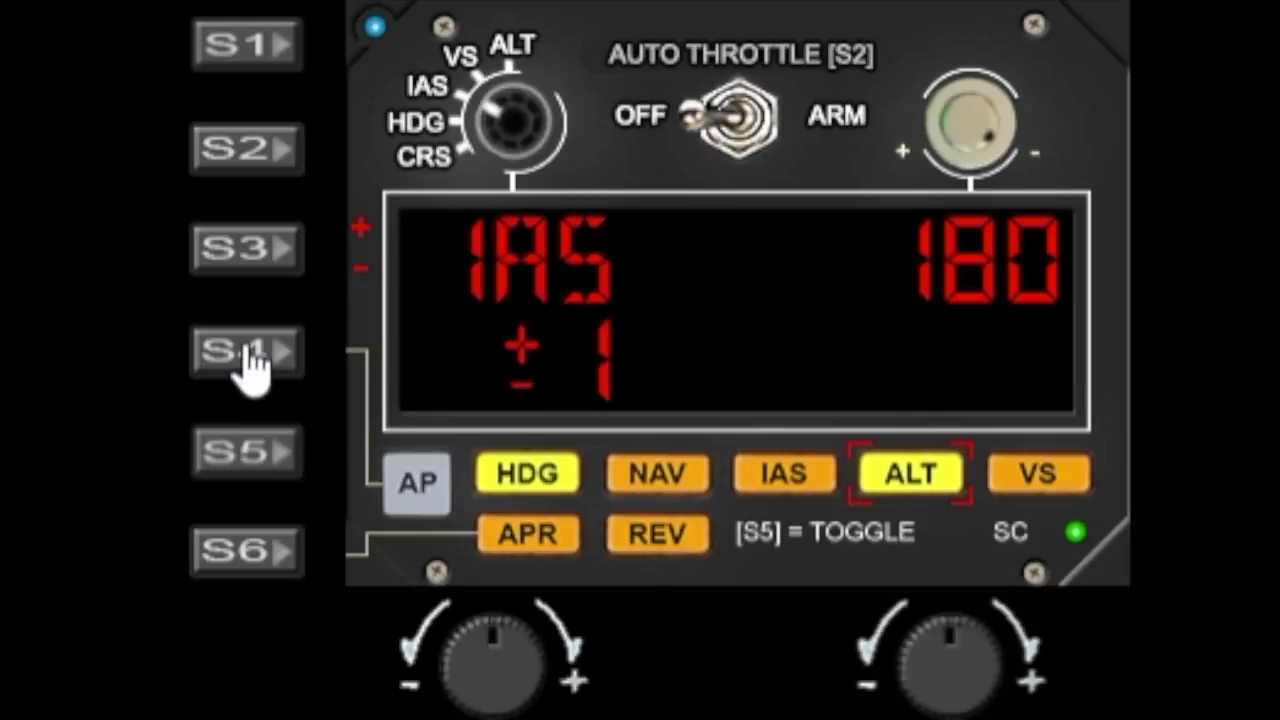
pyautogui.click(251, 366)
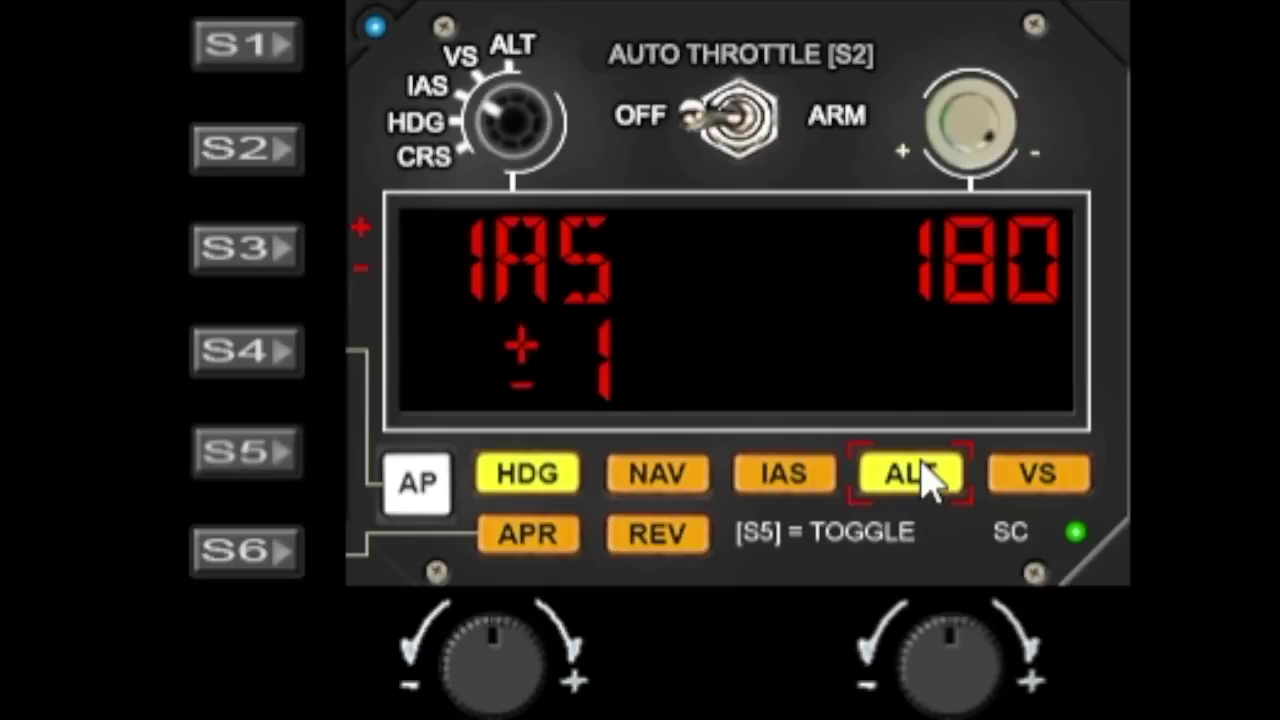
pyautogui.click(240, 465)
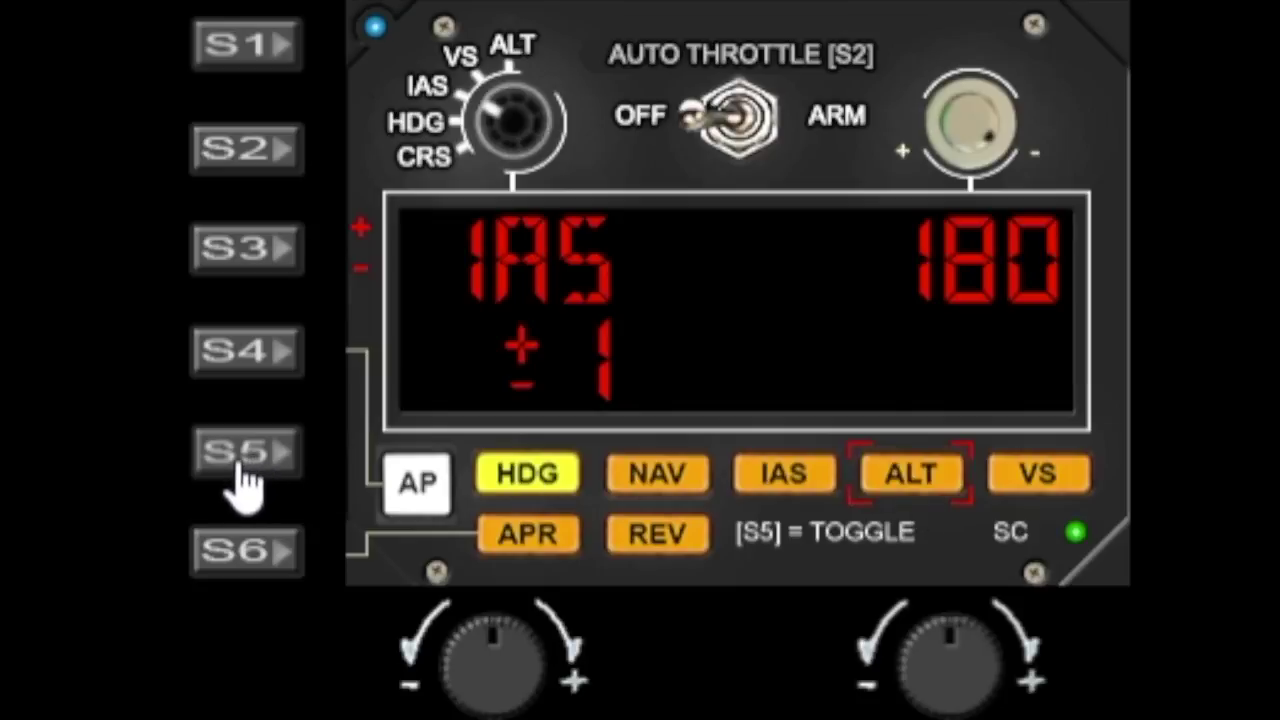
pyautogui.click(240, 465)
pyautogui.click(240, 465)
pyautogui.click(240, 465)
# Move the mode selection from ALT to NAV and engage the NAV mode
pyautogui.click(226, 555)
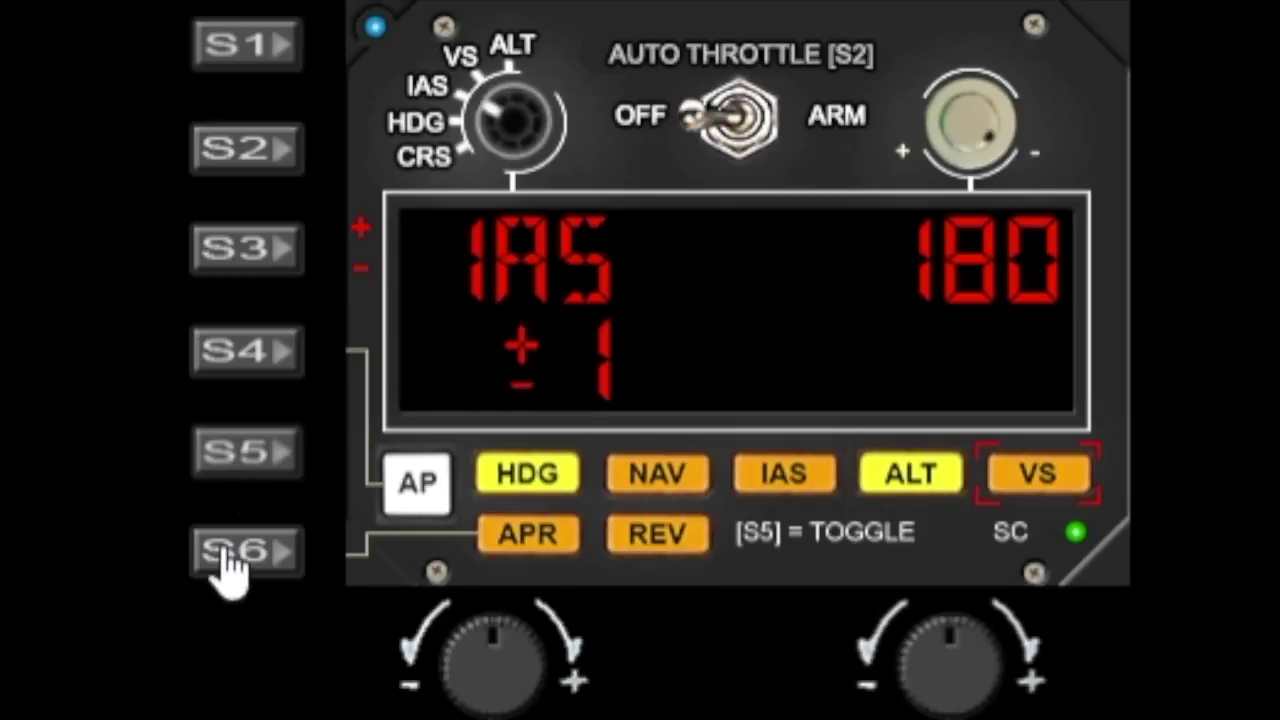
pyautogui.click(226, 555)
pyautogui.click(226, 555)
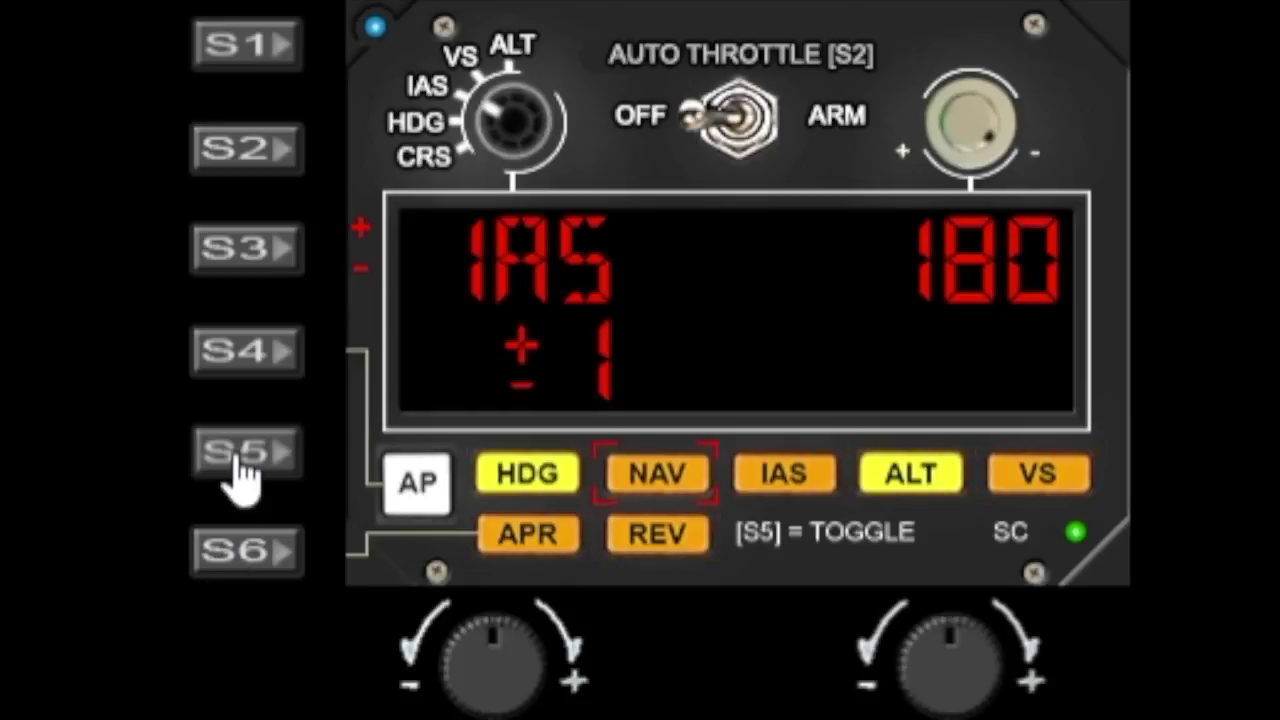
pyautogui.click(240, 468)
# Engage the APR mode and switch back to the NAV mode
pyautogui.click(220, 555)
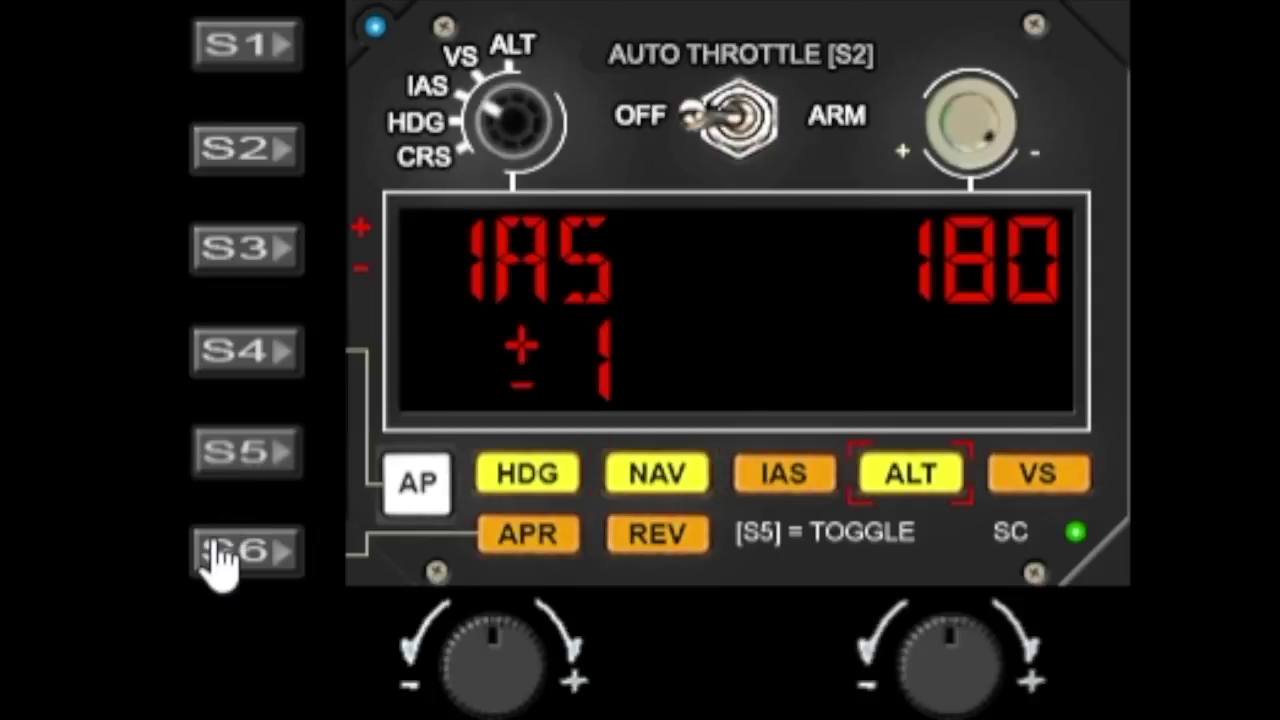
pyautogui.click(220, 555)
pyautogui.click(220, 555)
pyautogui.click(232, 468)
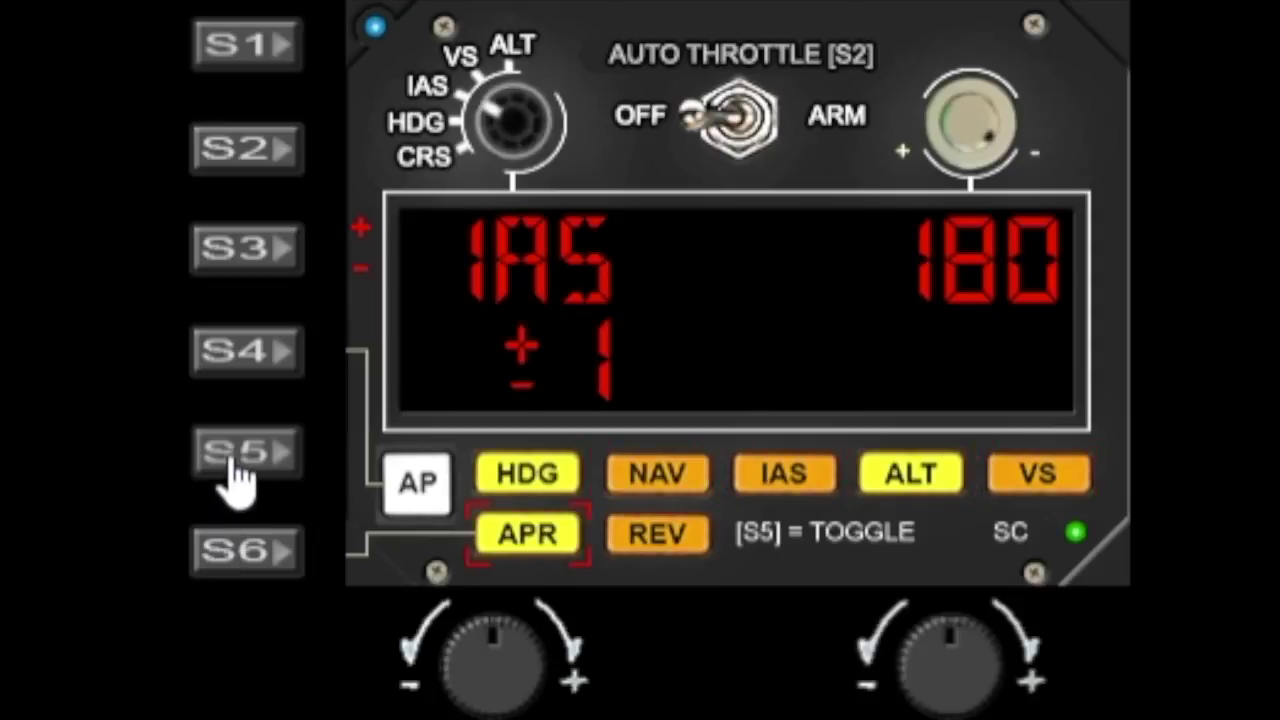
pyautogui.click(248, 568)
pyautogui.click(228, 462)
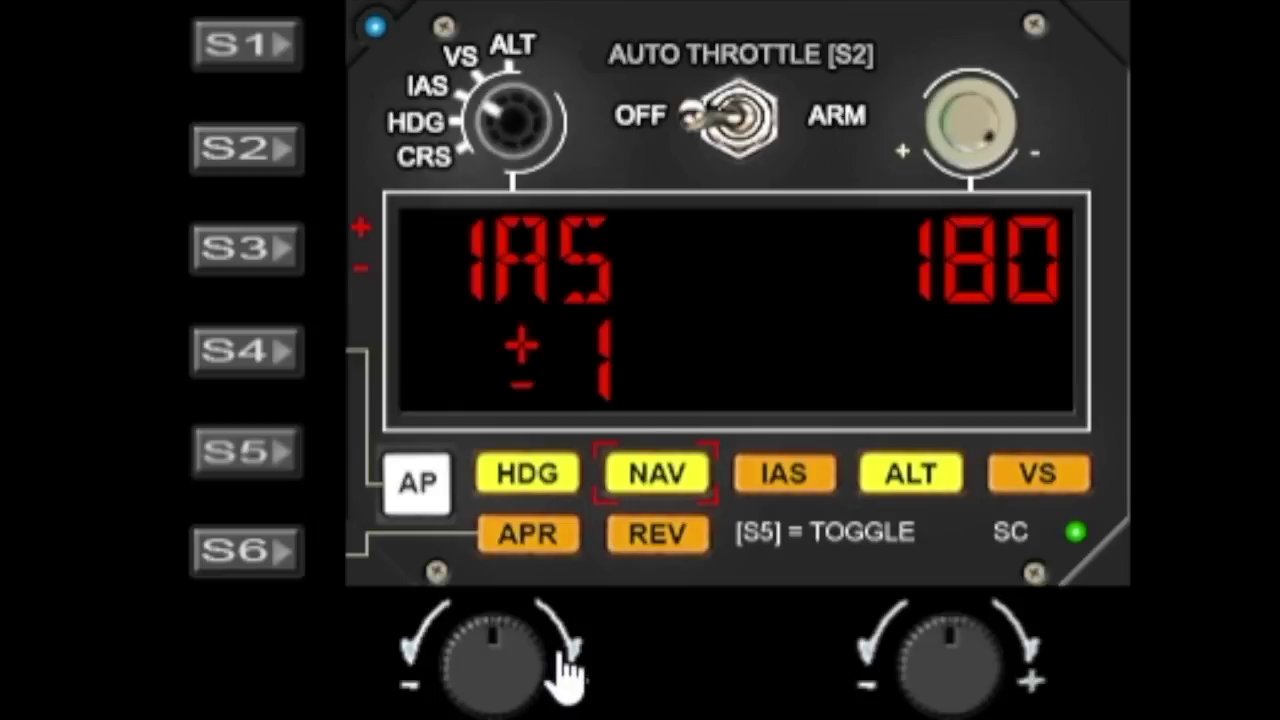
# Cycle the display from IAS up to the ALT setting and back to IAS
pyautogui.click(565, 675)
pyautogui.click(565, 675)
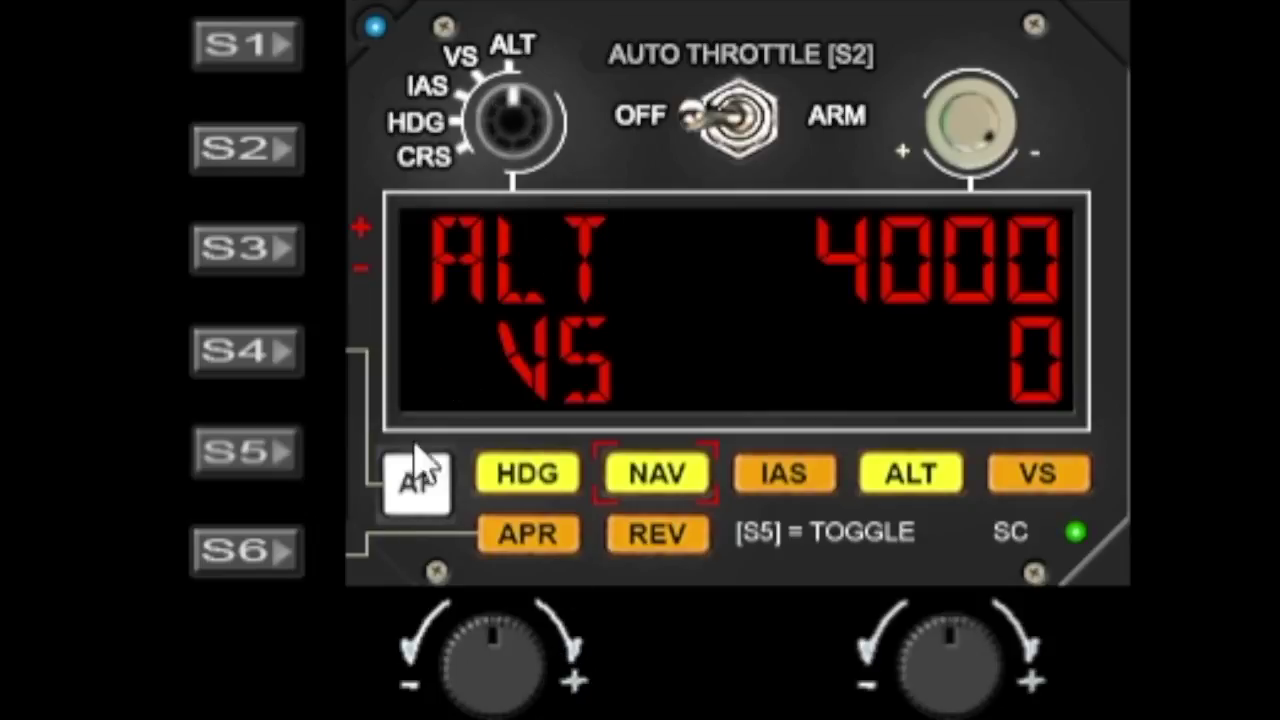
pyautogui.click(410, 662)
pyautogui.click(410, 662)
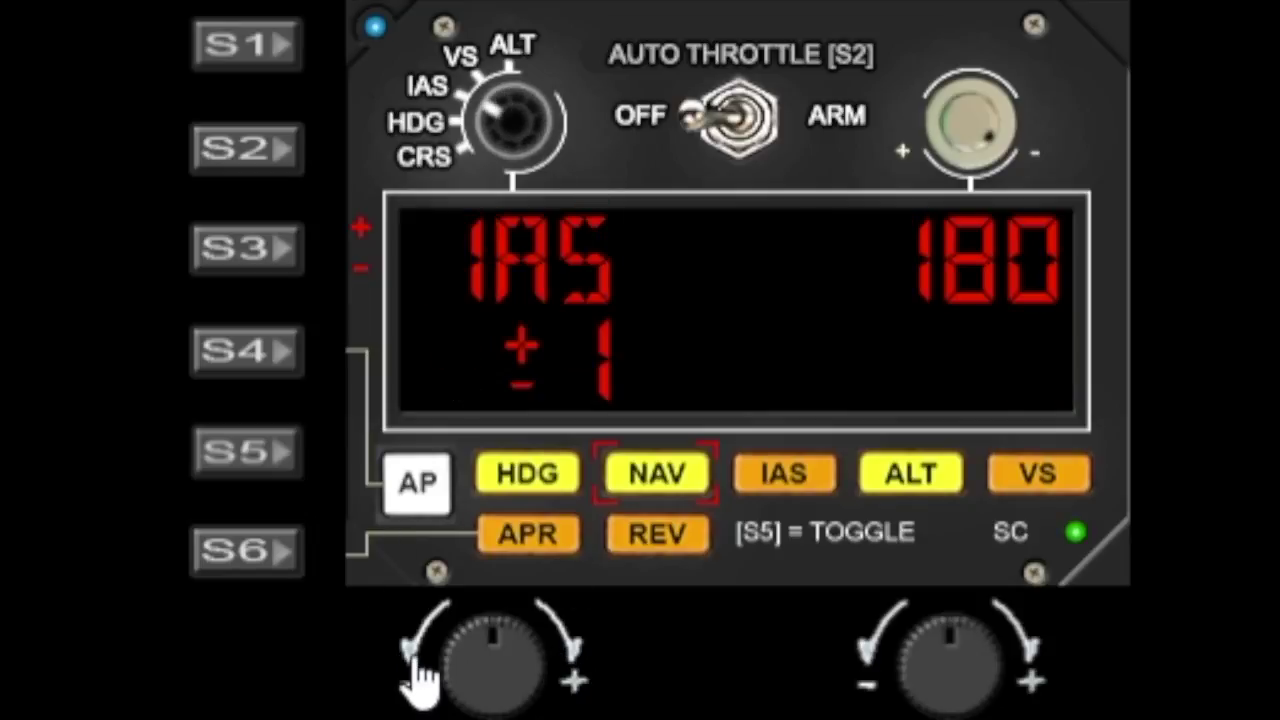
# Select the CRS setting and set the course to 67
pyautogui.click(410, 662)
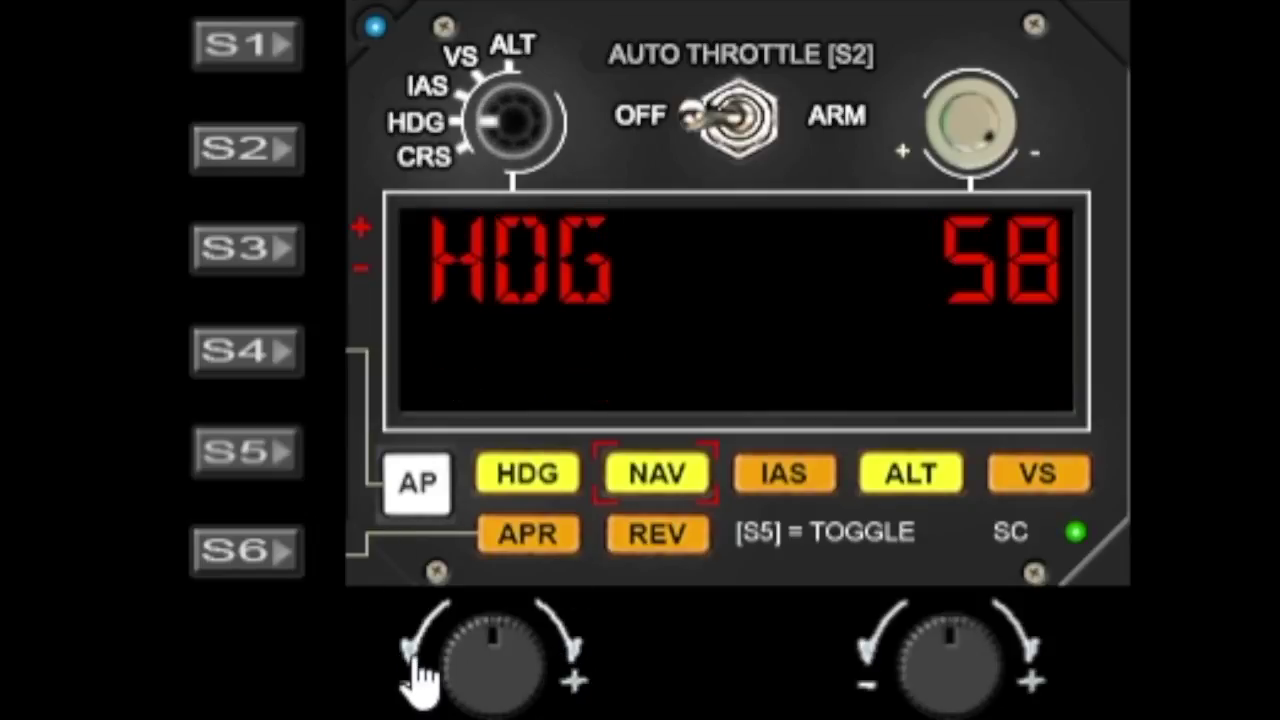
pyautogui.click(410, 662)
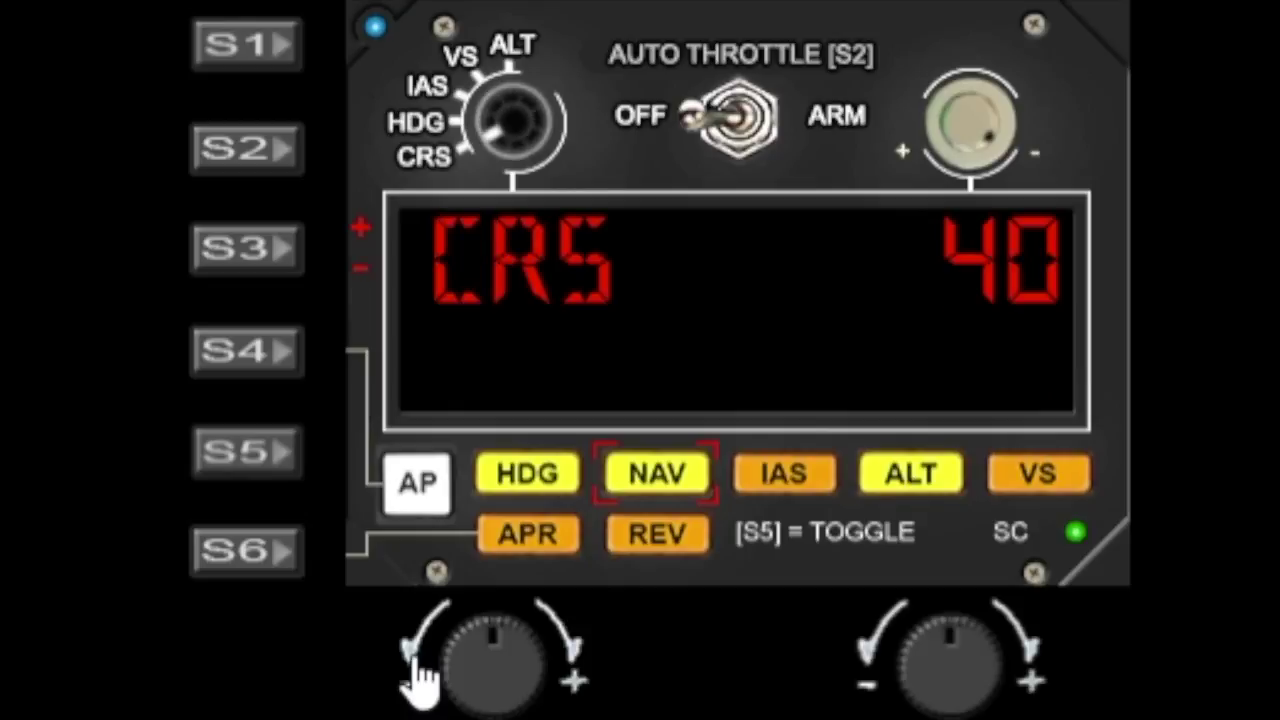
pyautogui.click(1005, 670)
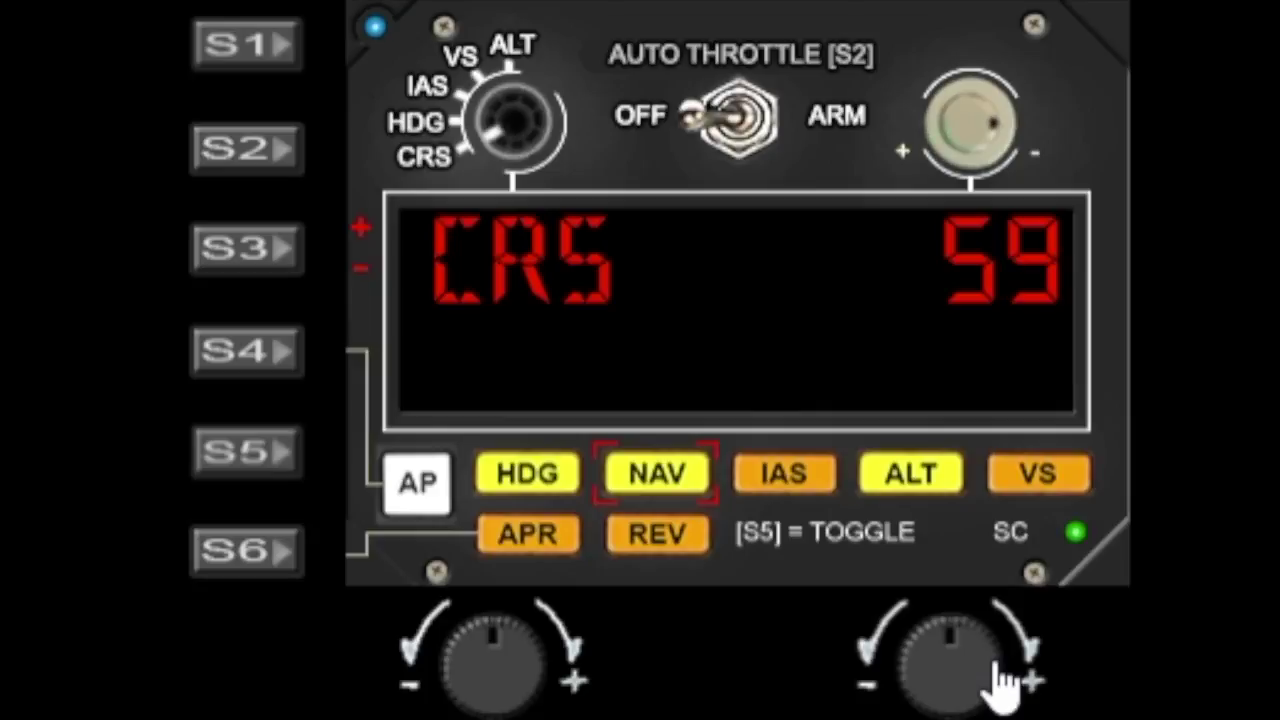
pyautogui.scroll(11, 998, 670)
pyautogui.scroll(-4, 998, 670)
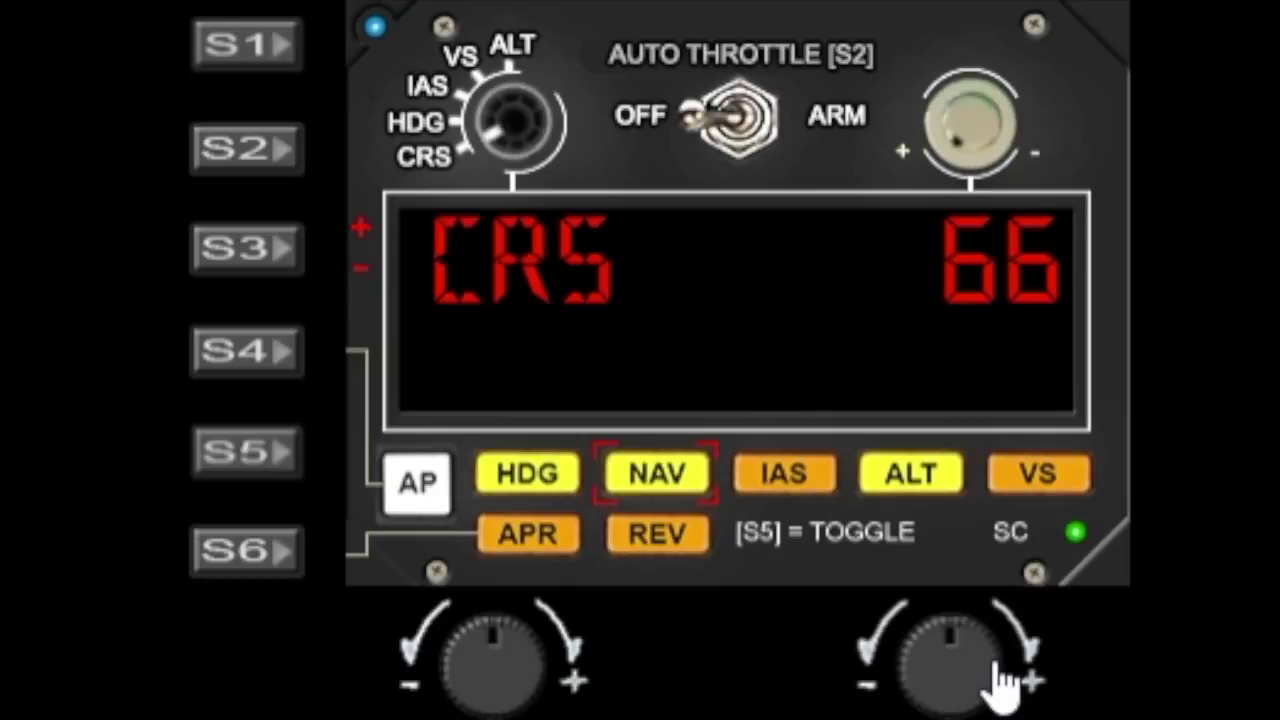
pyautogui.scroll(1, 994, 684)
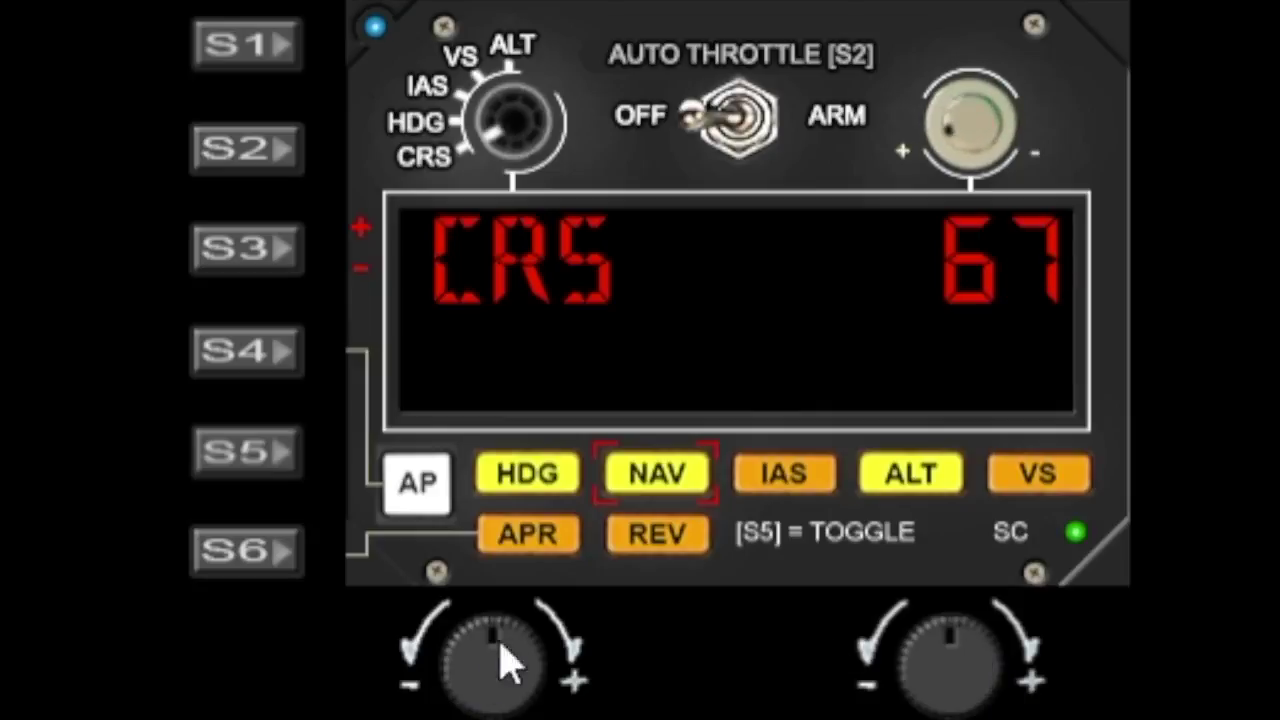
# Select the HDG setting and set the heading to 75
pyautogui.click(543, 677)
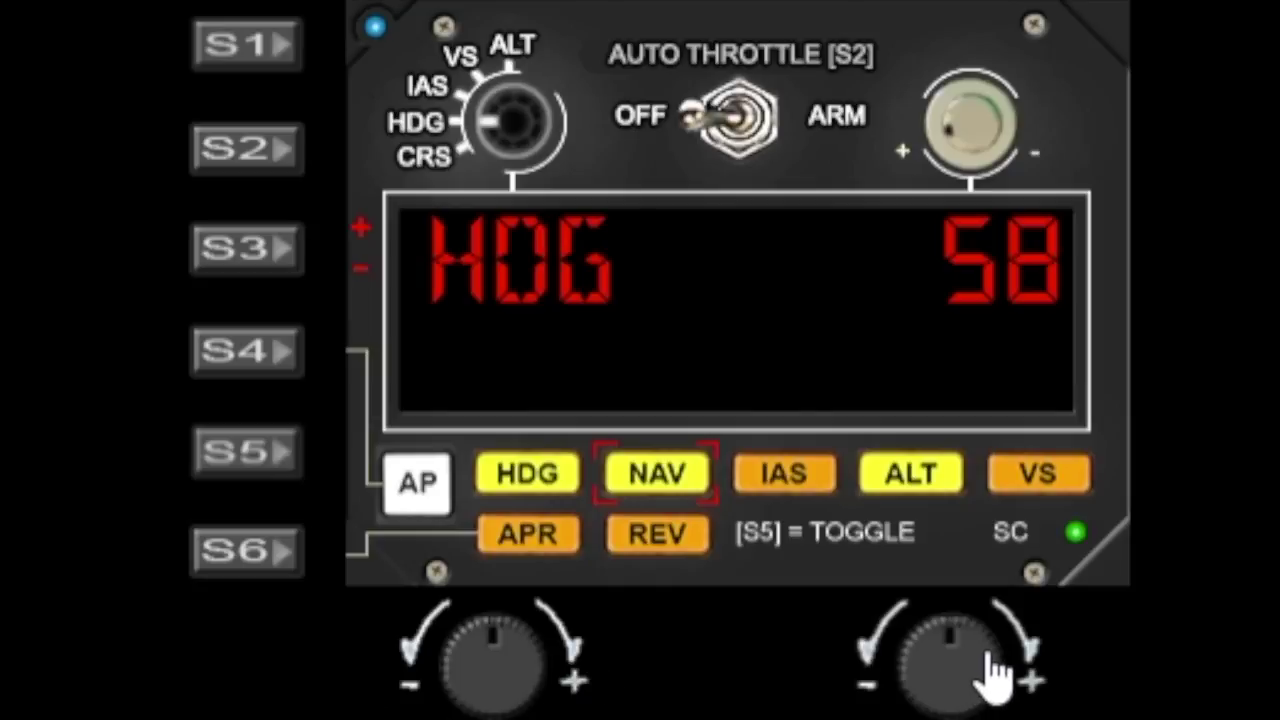
pyautogui.scroll(16, 998, 670)
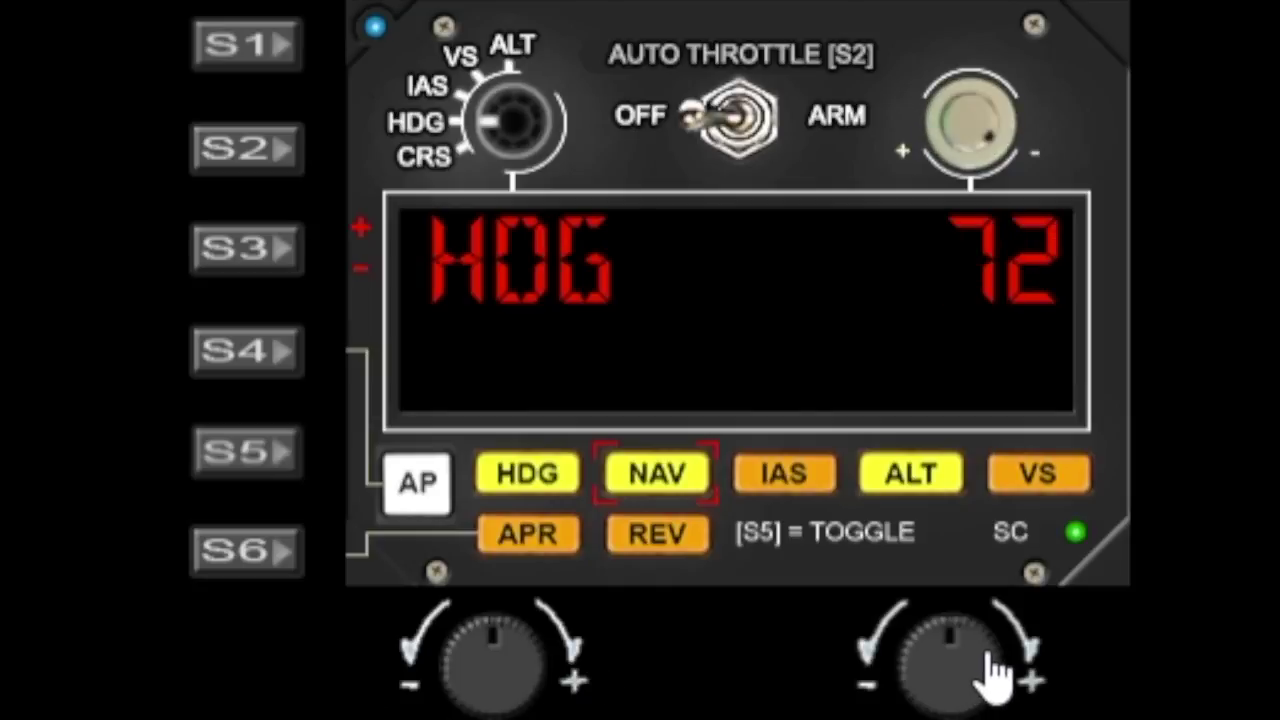
pyautogui.scroll(-4, 990, 674)
pyautogui.scroll(5, 988, 672)
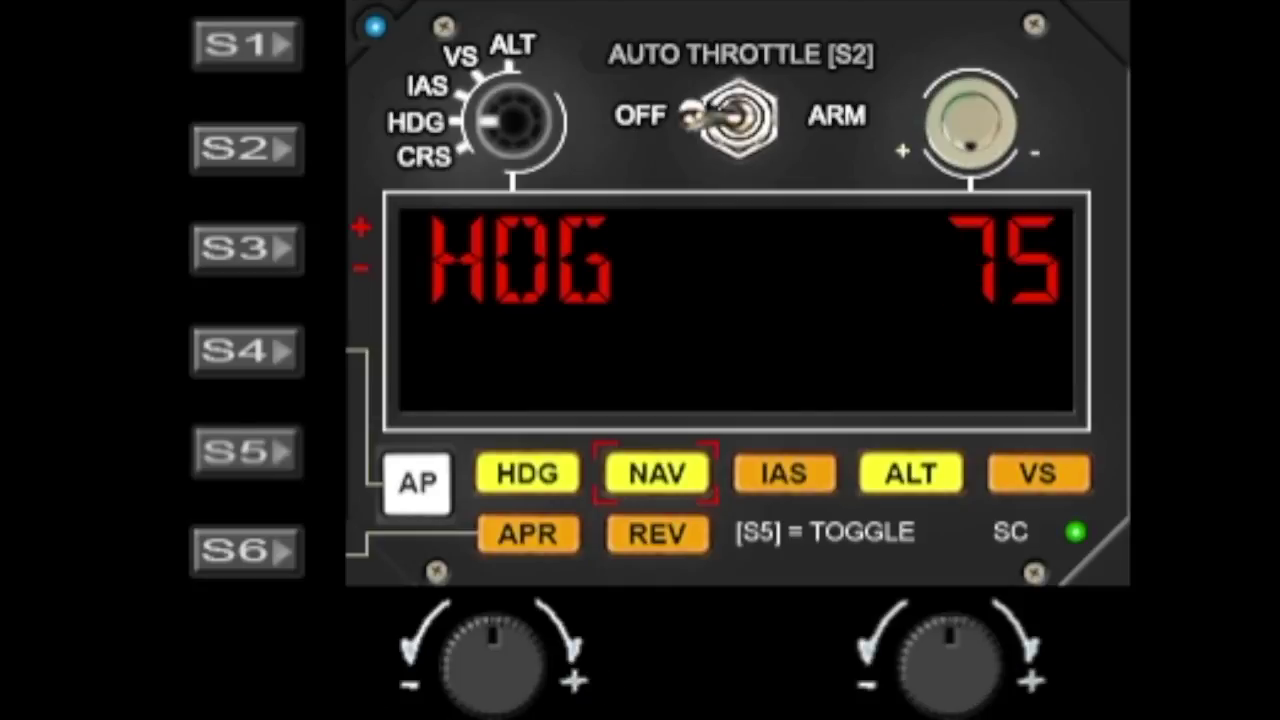
# Select the IAS setting and set the airspeed to 194
pyautogui.click(554, 686)
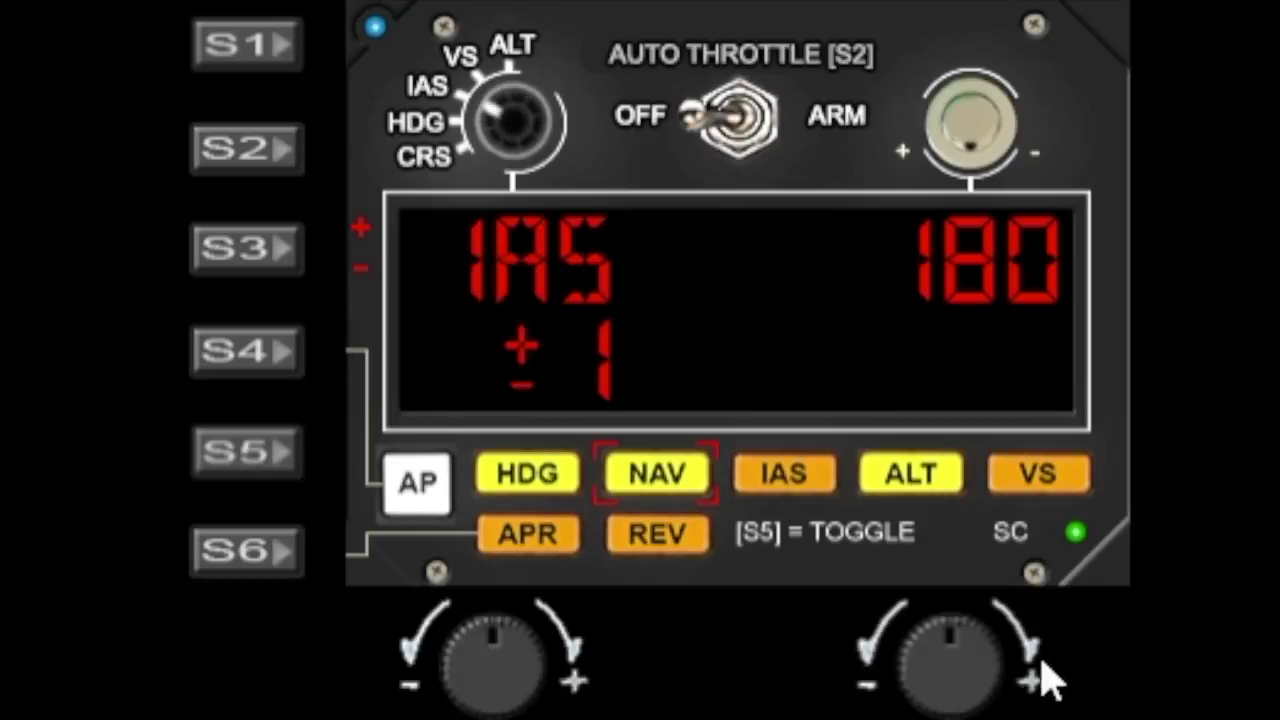
pyautogui.scroll(7, 1036, 682)
pyautogui.scroll(-5, 1036, 682)
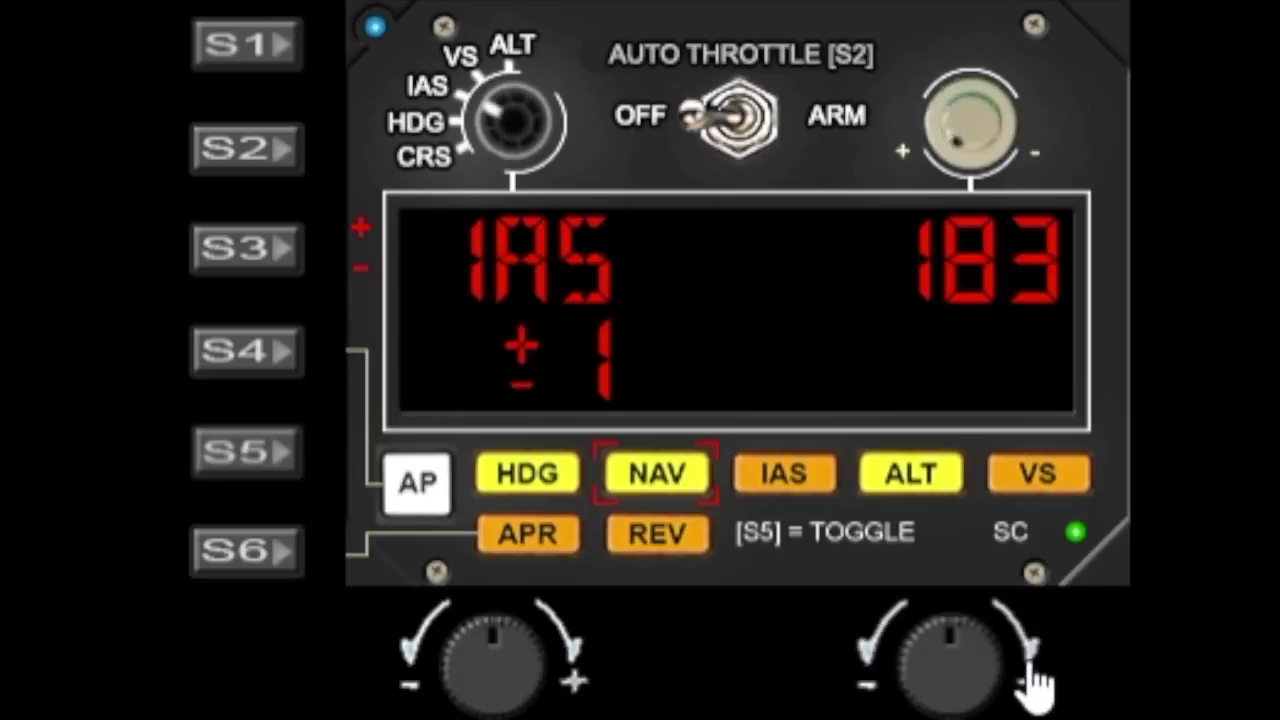
pyautogui.scroll(12, 1036, 682)
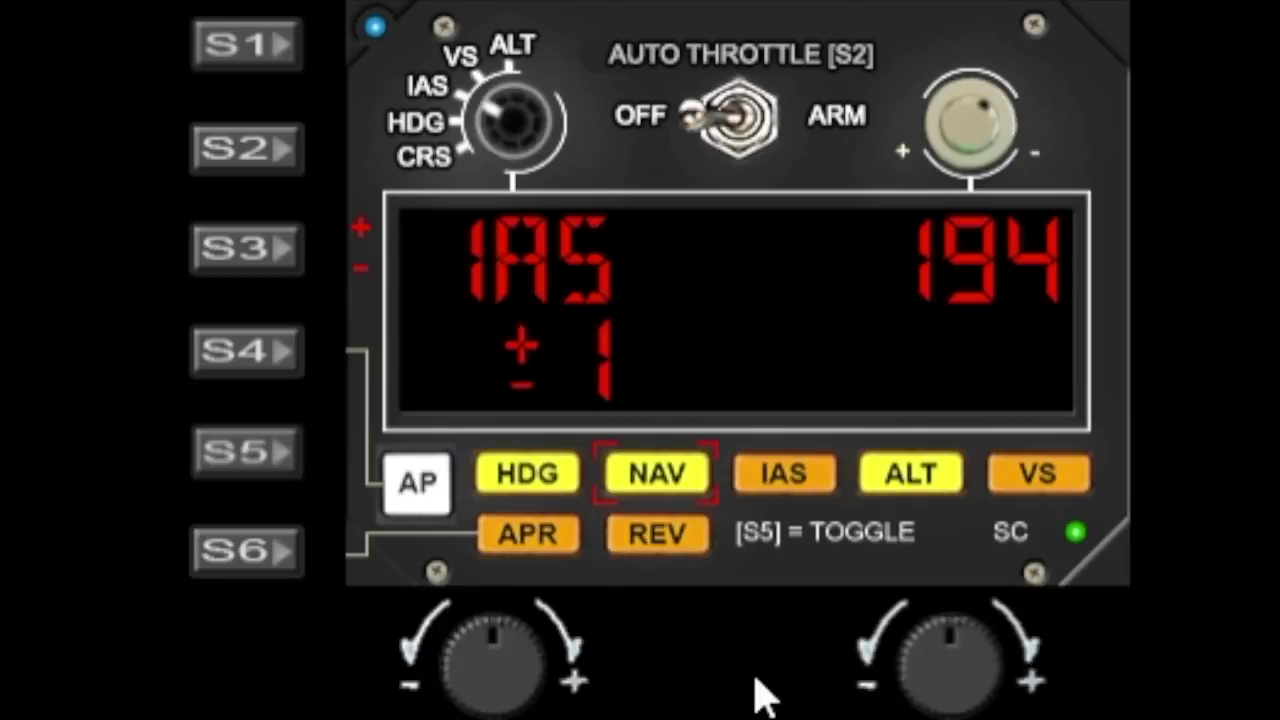
# Select the ALT setting and set the target altitude to 14200
pyautogui.click(554, 666)
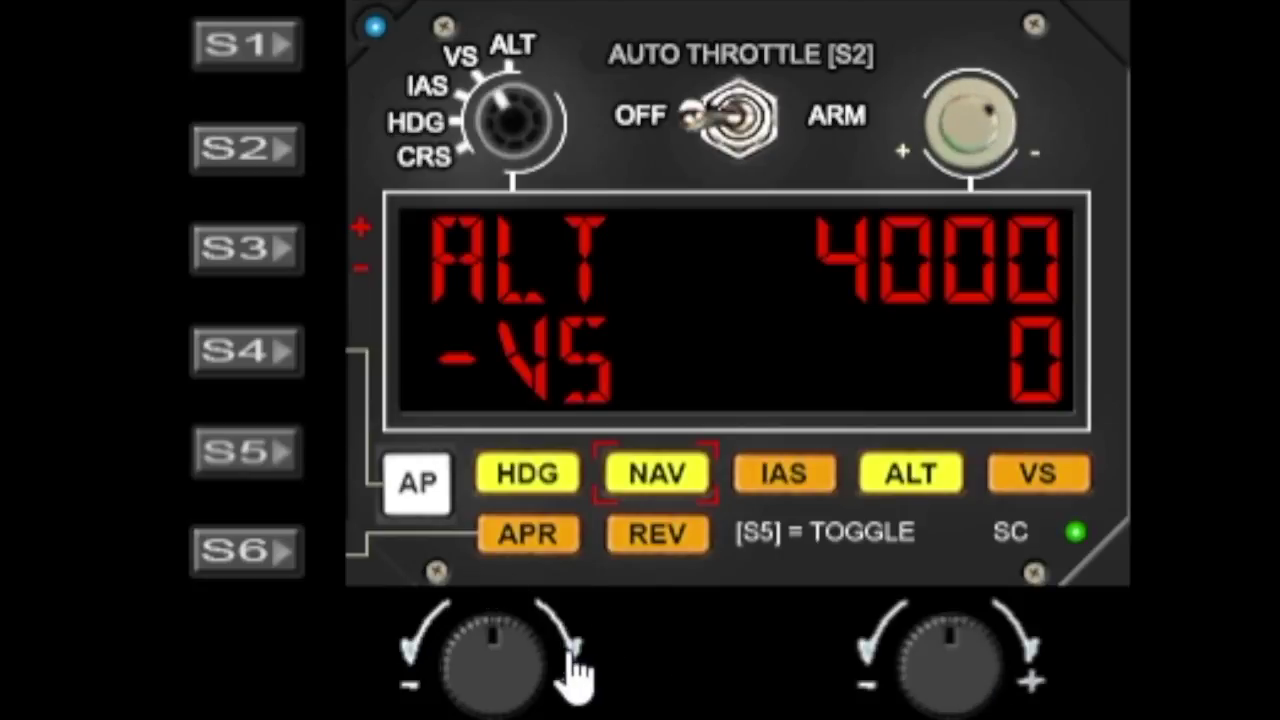
pyautogui.click(575, 672)
pyautogui.click(998, 686)
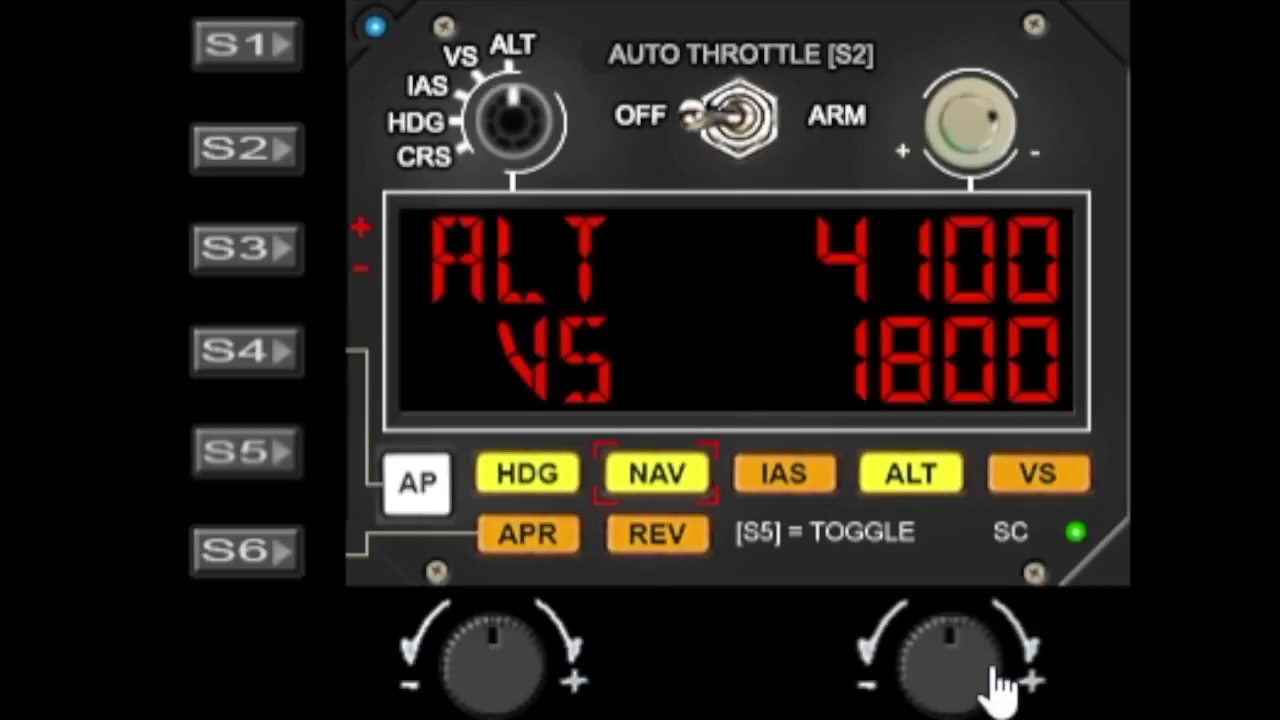
pyautogui.moveTo(998, 686); pyautogui.dragTo(880, 688)
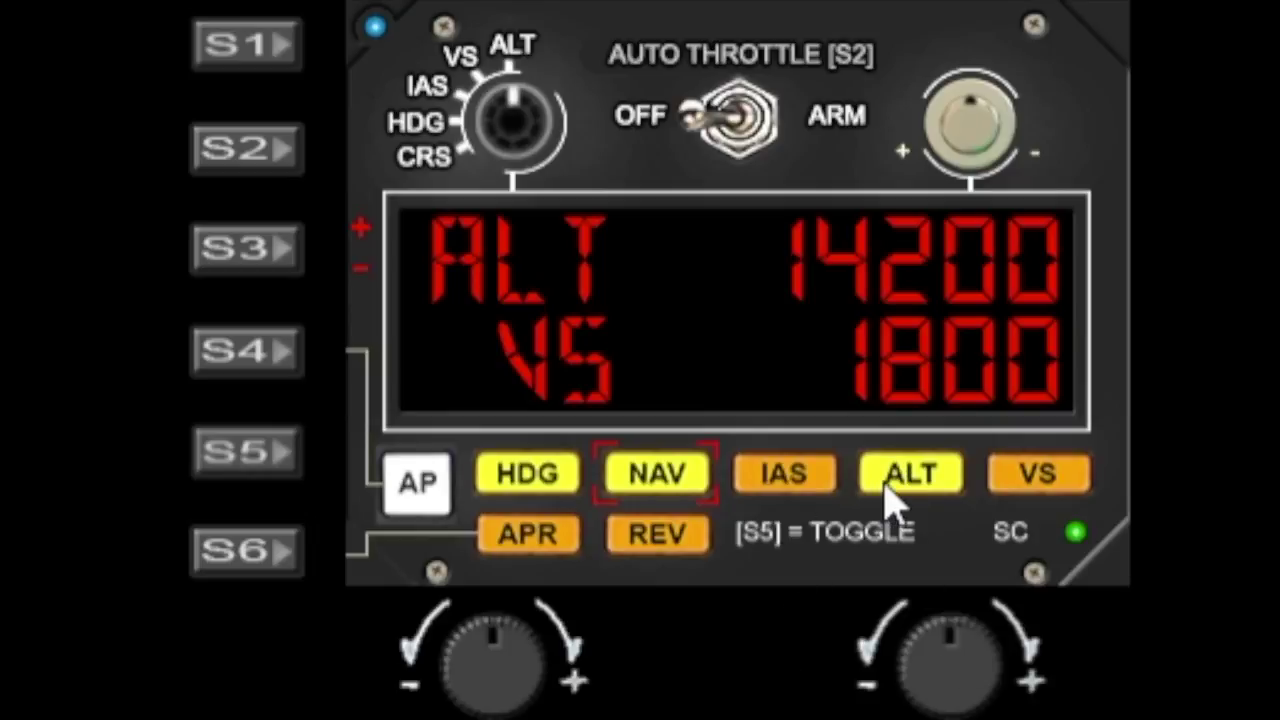
# Move the mode selection to ALT and toggle the mode off and on to reset the altitude to 5000
pyautogui.click(243, 558)
pyautogui.click(250, 566)
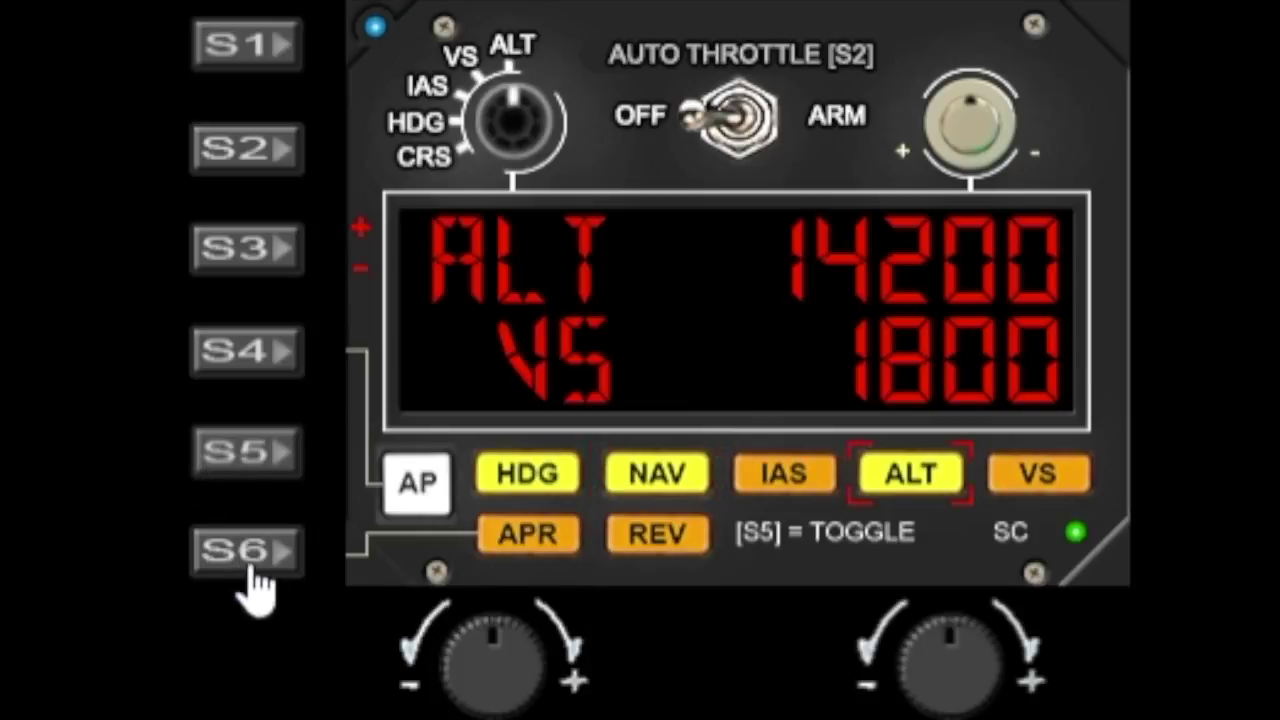
pyautogui.click(224, 463)
pyautogui.click(224, 463)
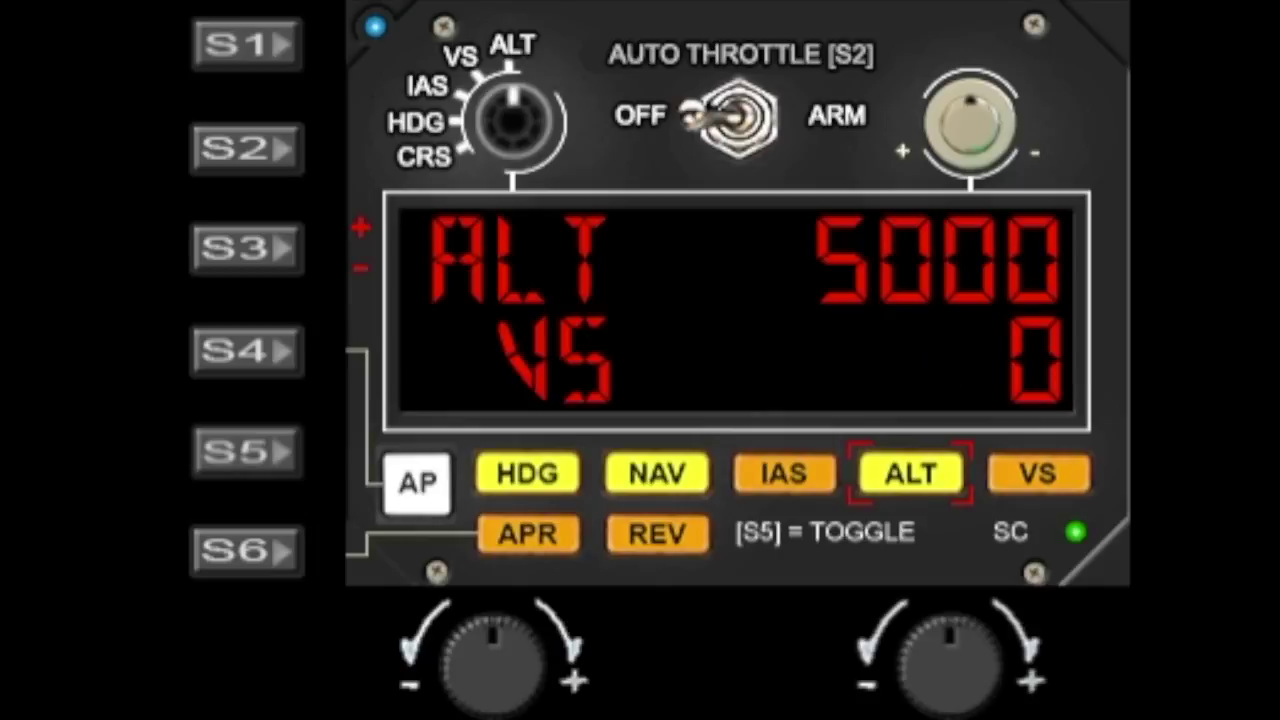
# Raise the ALT setting to a target altitude of 10000
pyautogui.click(995, 690)
pyautogui.scroll(20, 995, 690)
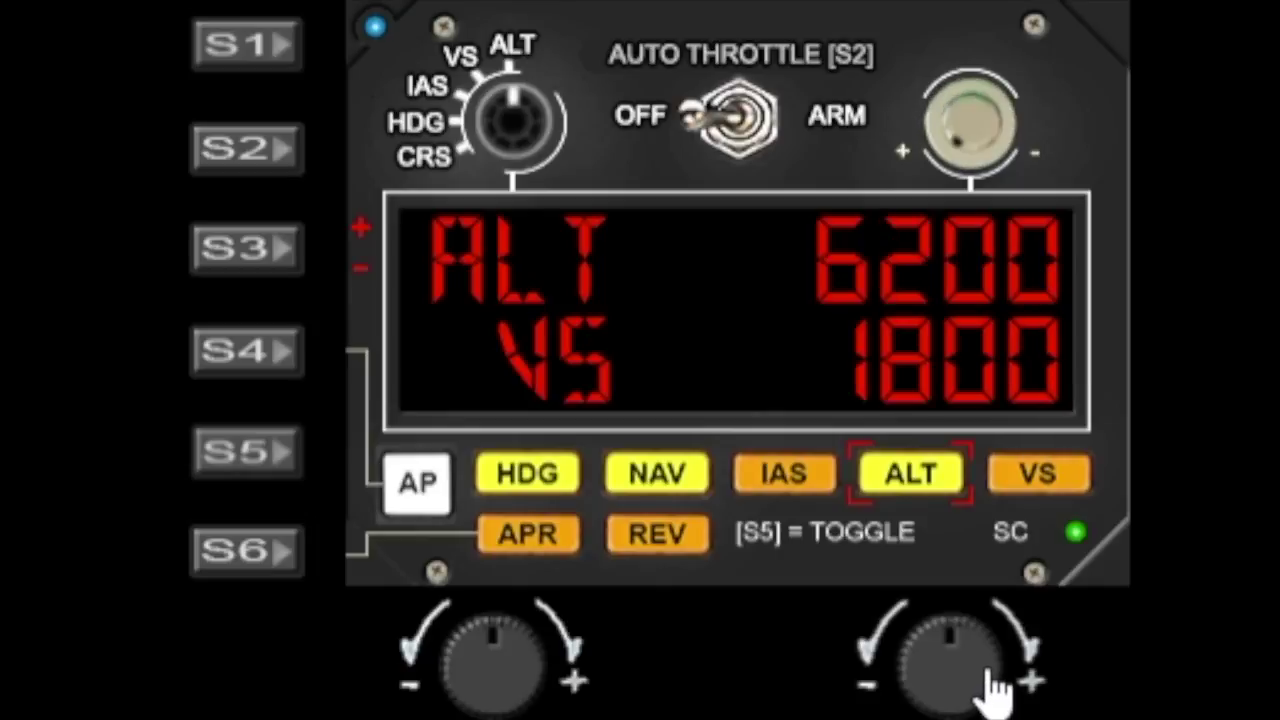
pyautogui.scroll(20, 995, 690)
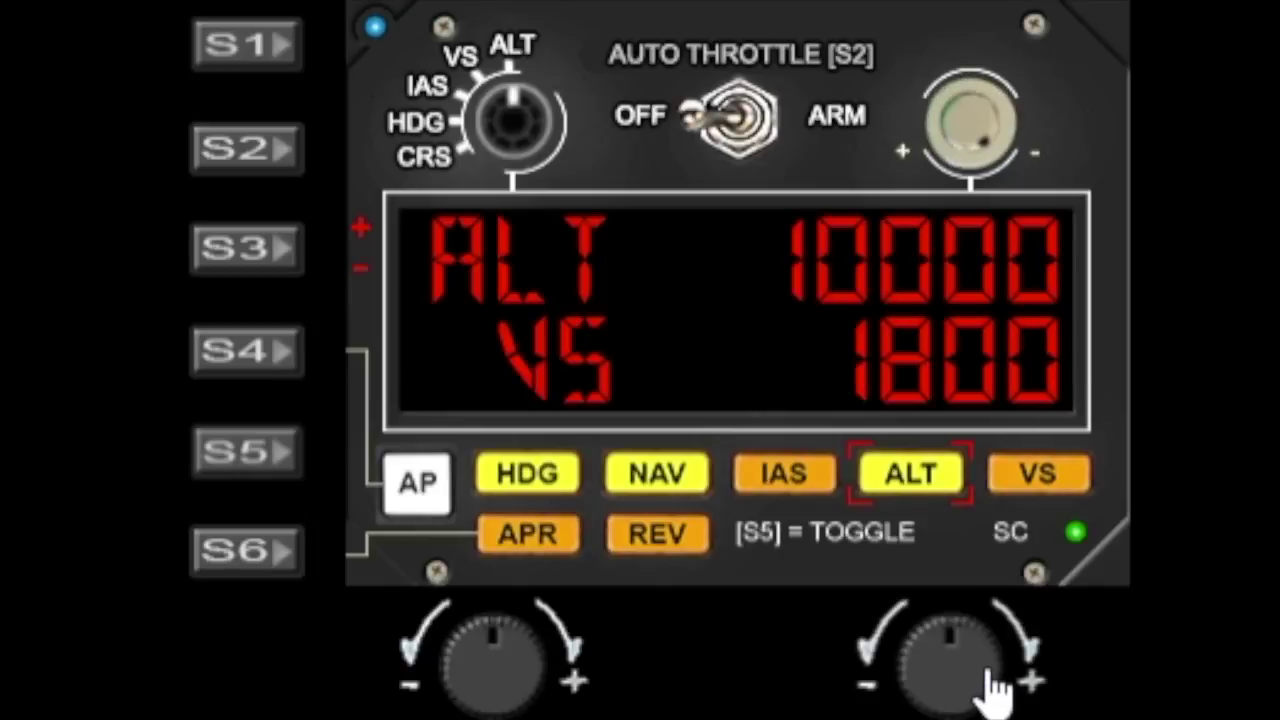
# Toggle the ALT mode off and on to reset the altitude, and raise the target altitude to 9700
pyautogui.click(232, 464)
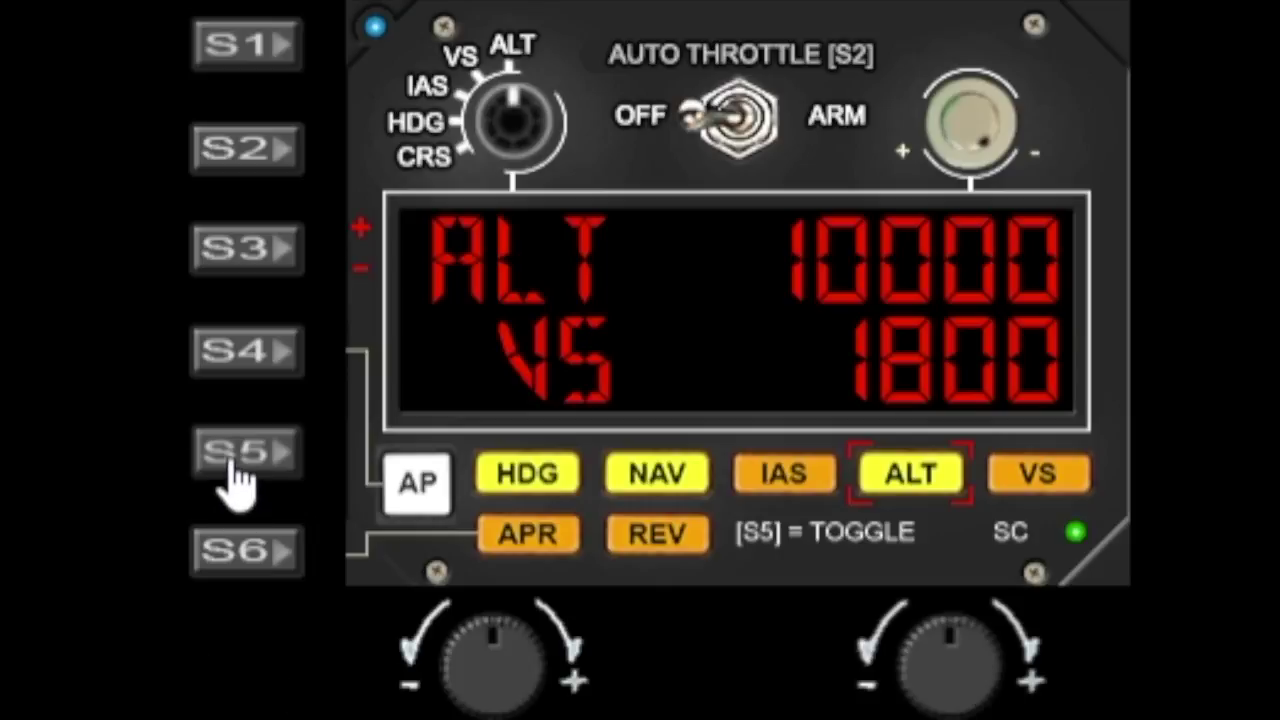
pyautogui.click(233, 463)
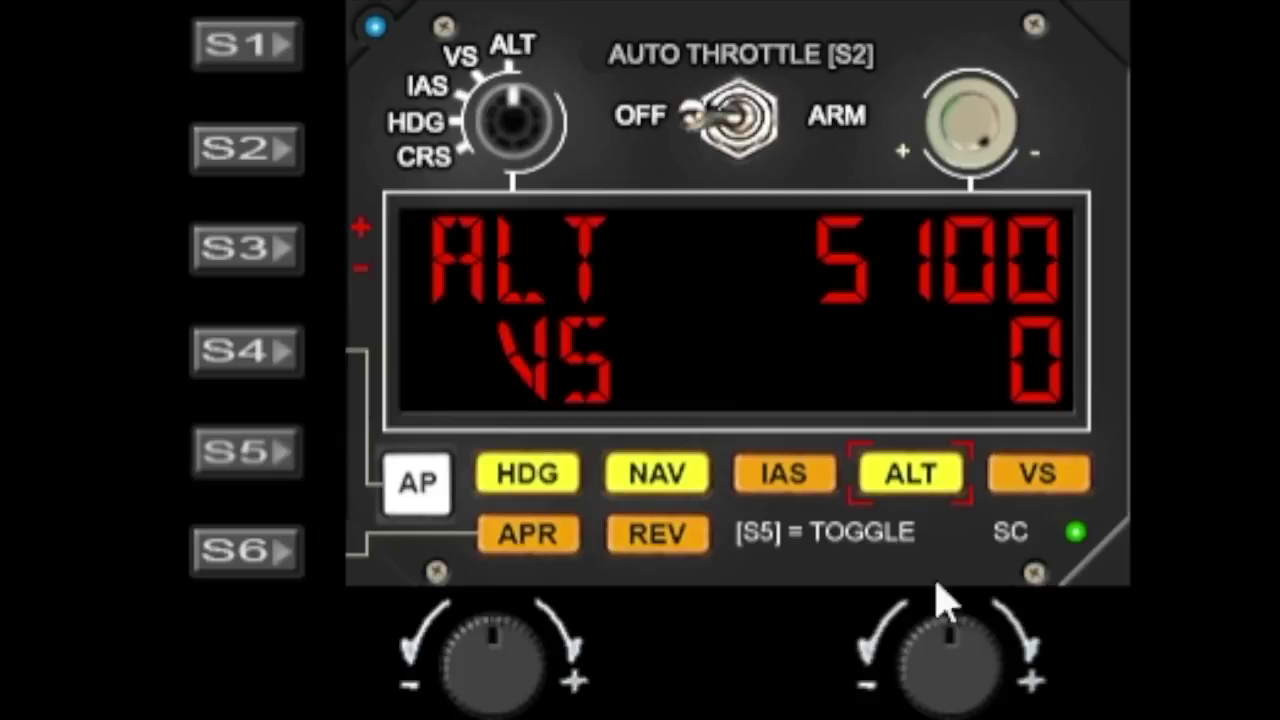
pyautogui.scroll(10, 1006, 663)
pyautogui.scroll(20, 1006, 663)
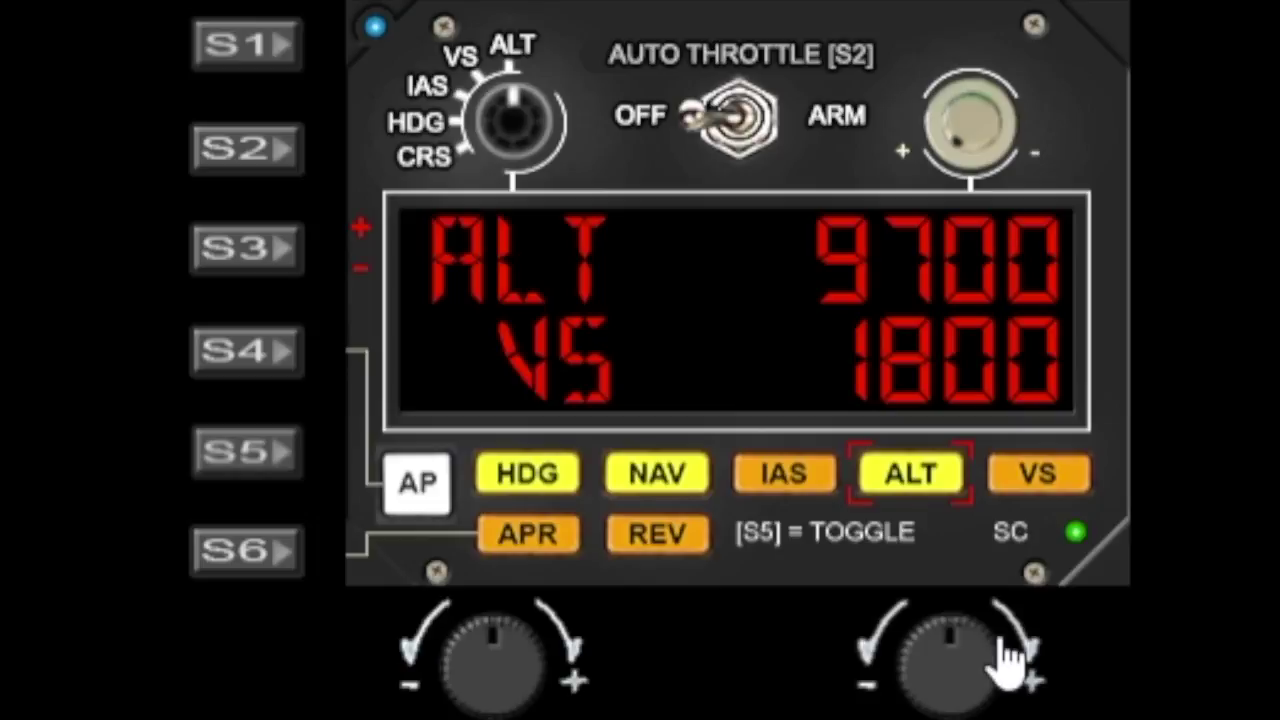
# Open the gauge options and read the VERSION & INFO page, and close that page
pyautogui.click(243, 50)
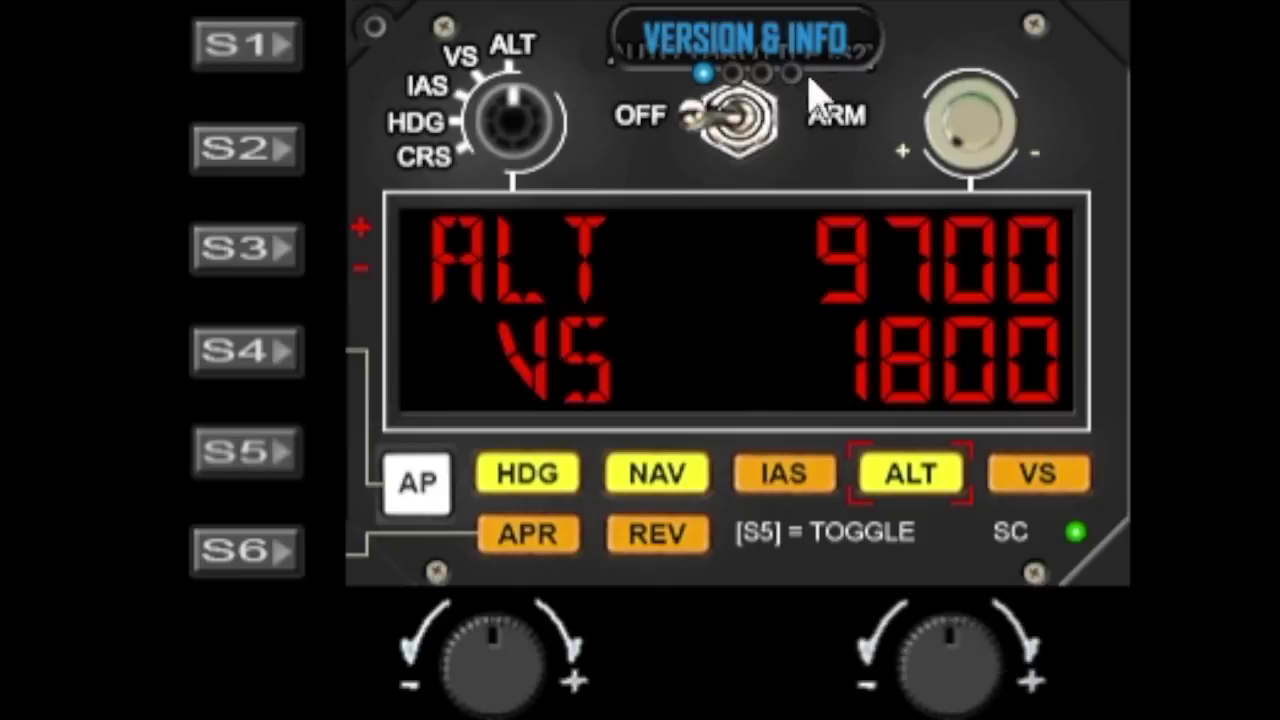
pyautogui.click(556, 660)
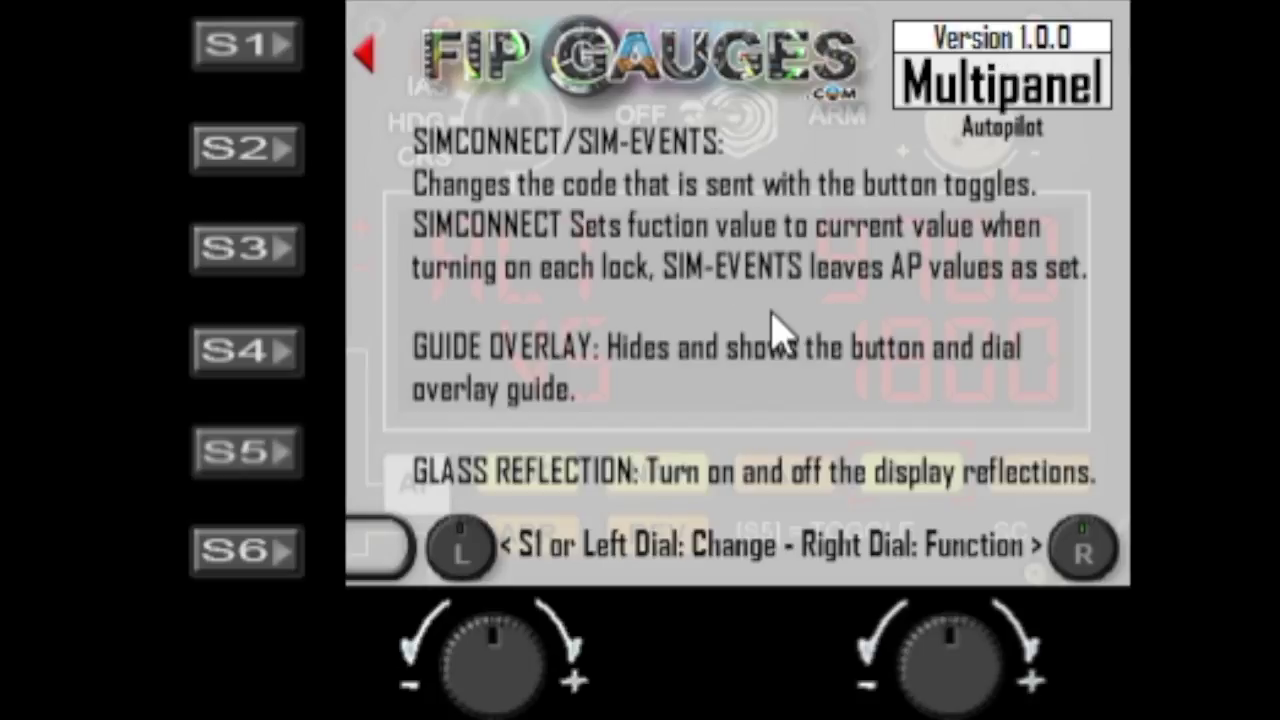
pyautogui.click(543, 686)
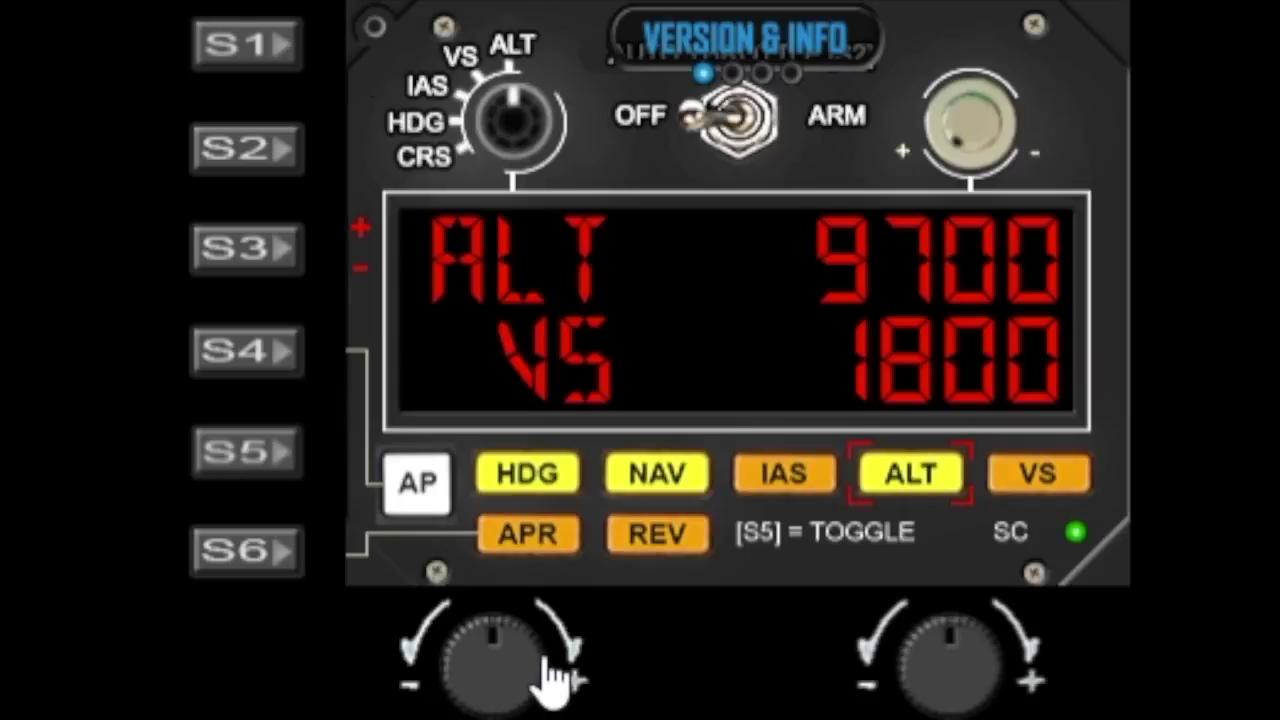
# Switch the gauge's event option from SIMCONNECT to SIM-EVENTS and leave the options
pyautogui.click(1000, 672)
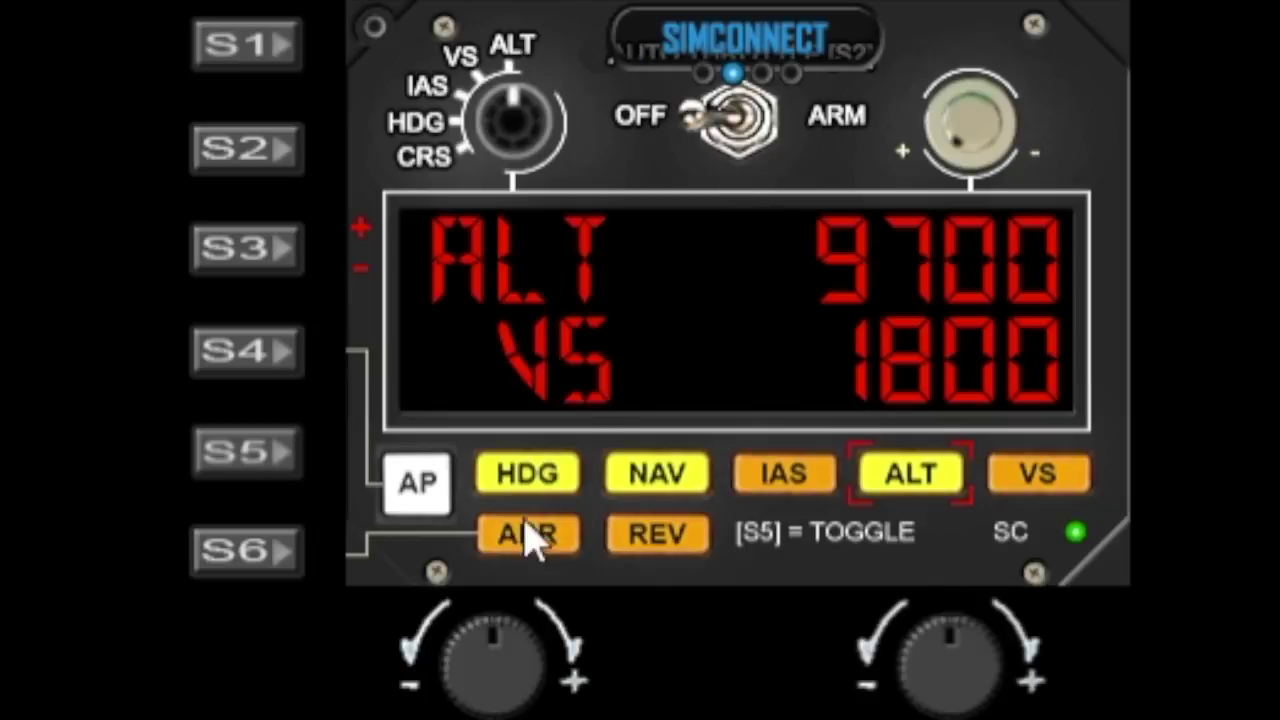
pyautogui.click(563, 658)
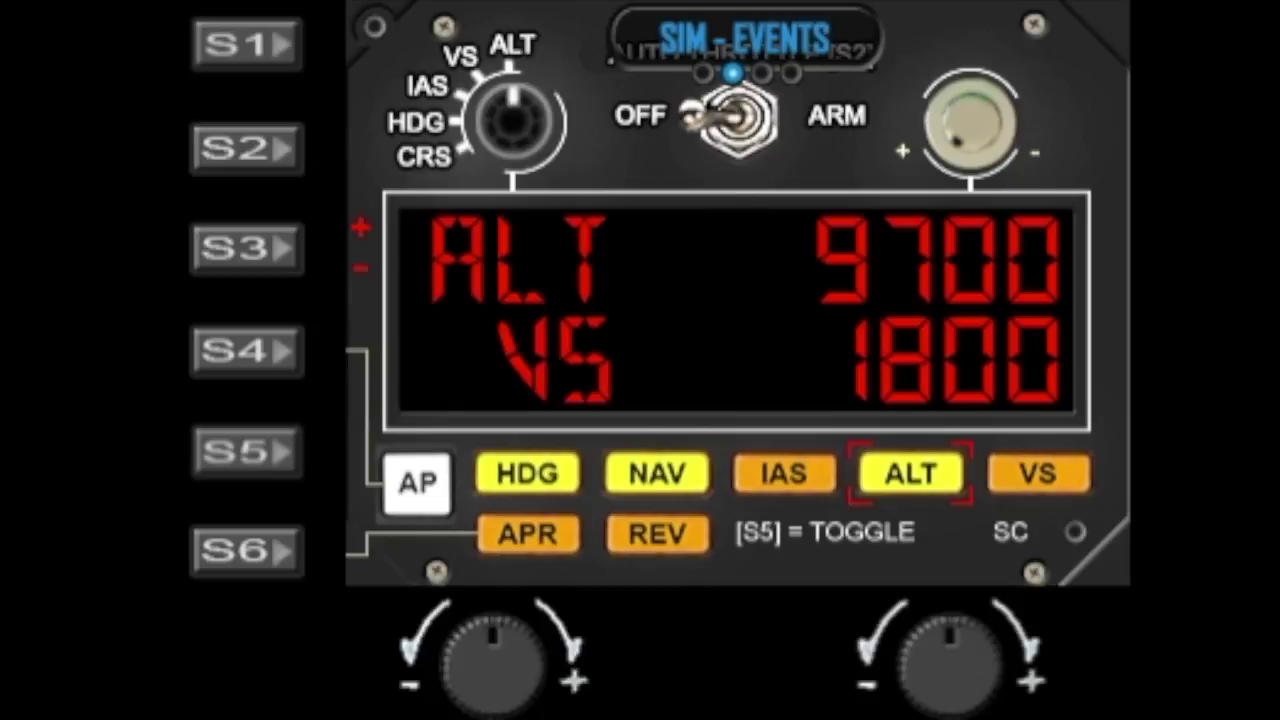
pyautogui.click(546, 676)
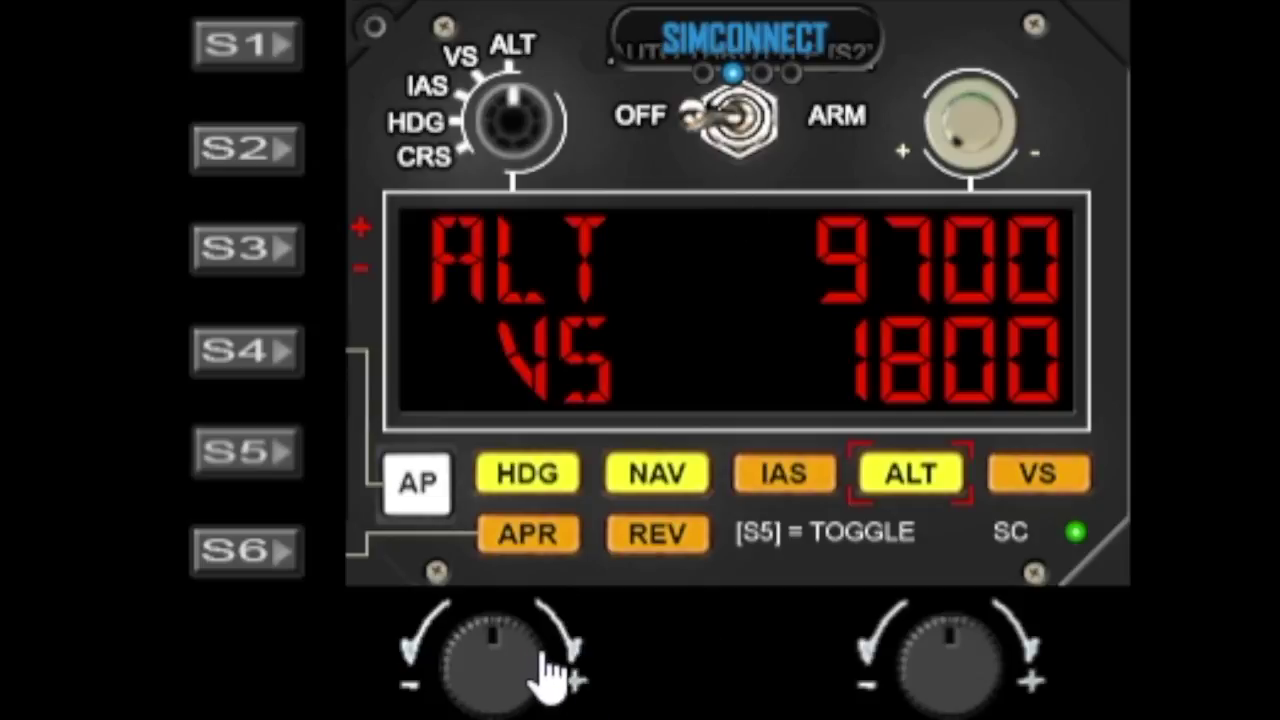
pyautogui.click(546, 676)
pyautogui.click(250, 50)
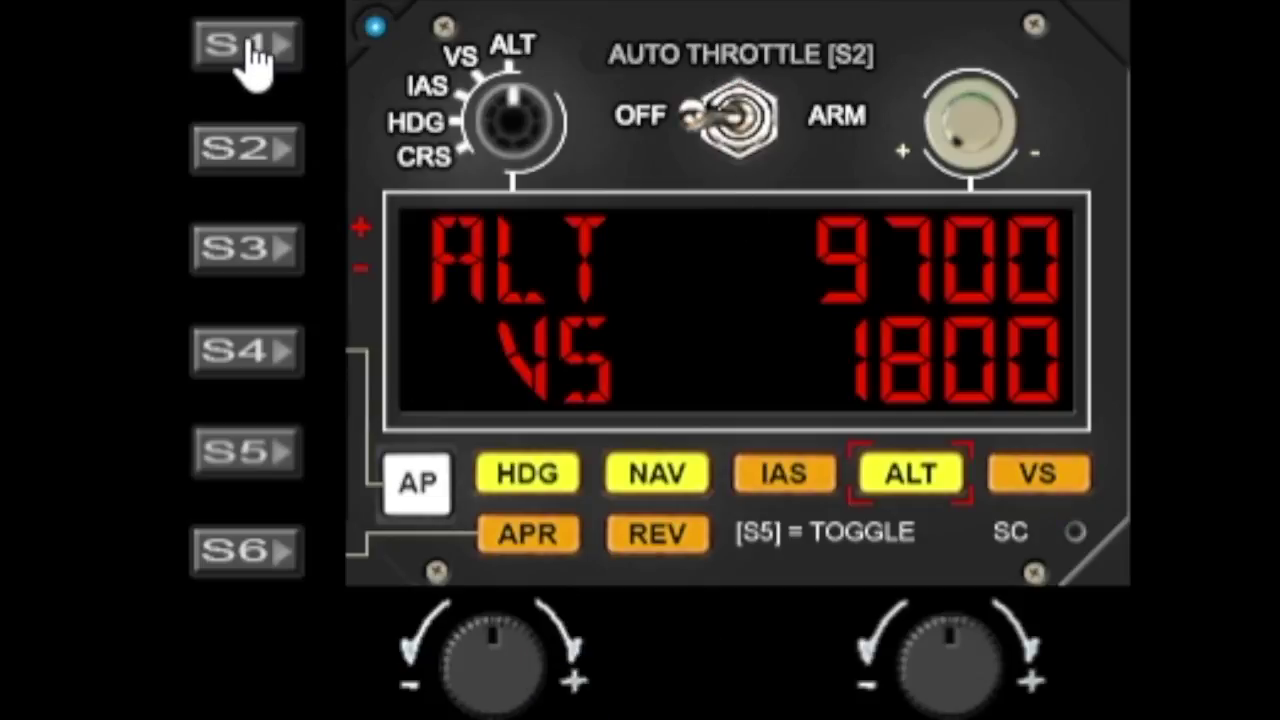
# Toggle the ALT mode off and on twice to demonstrate the altitude lock with SIM-EVENTS
pyautogui.click(216, 458)
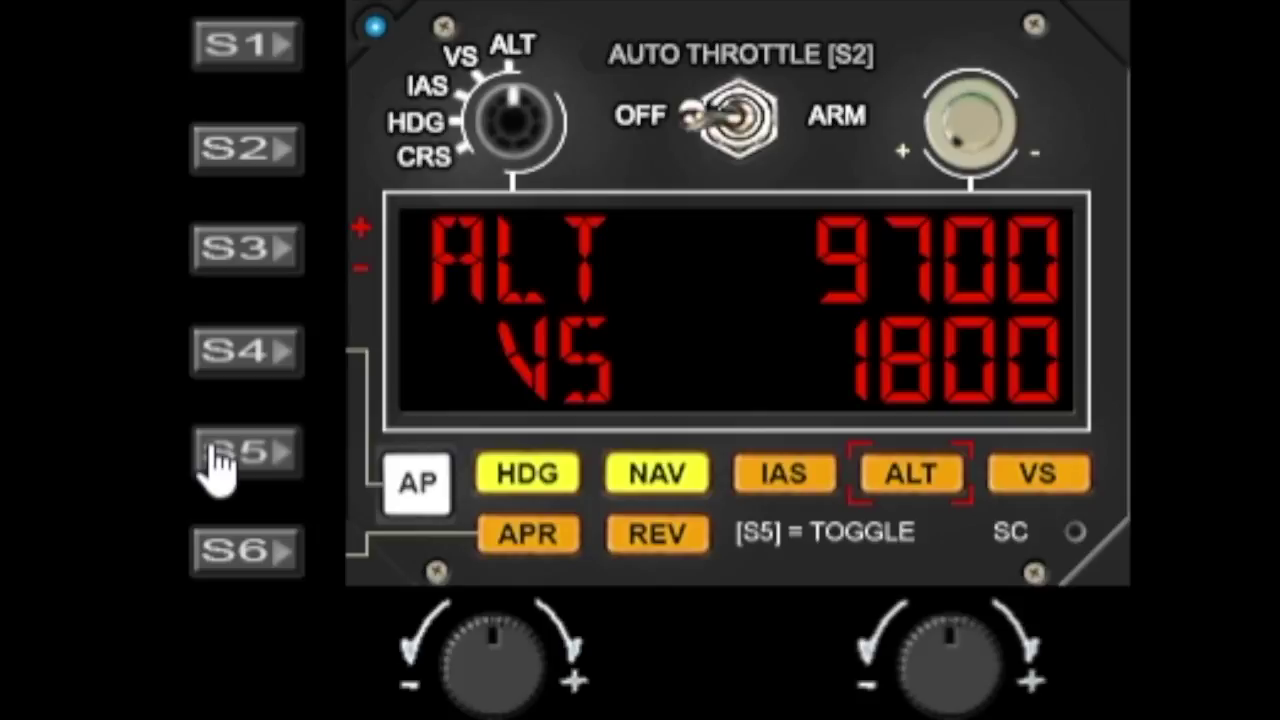
pyautogui.click(216, 458)
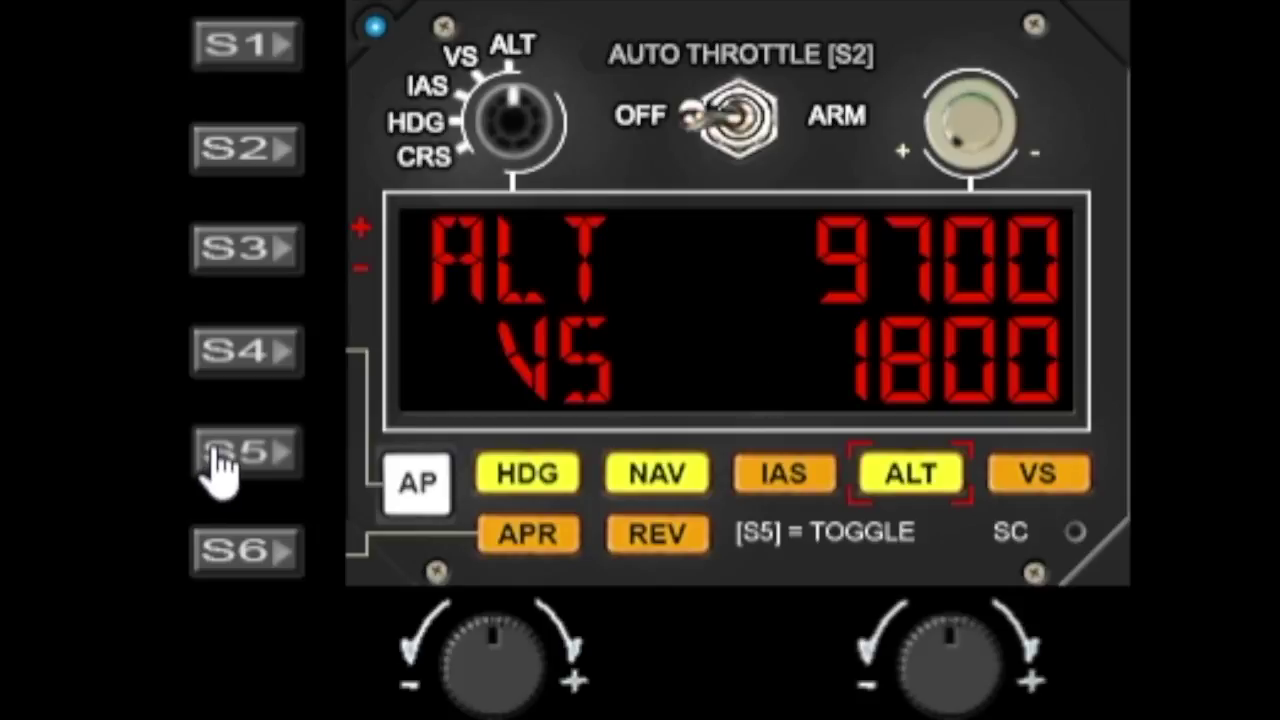
pyautogui.click(218, 462)
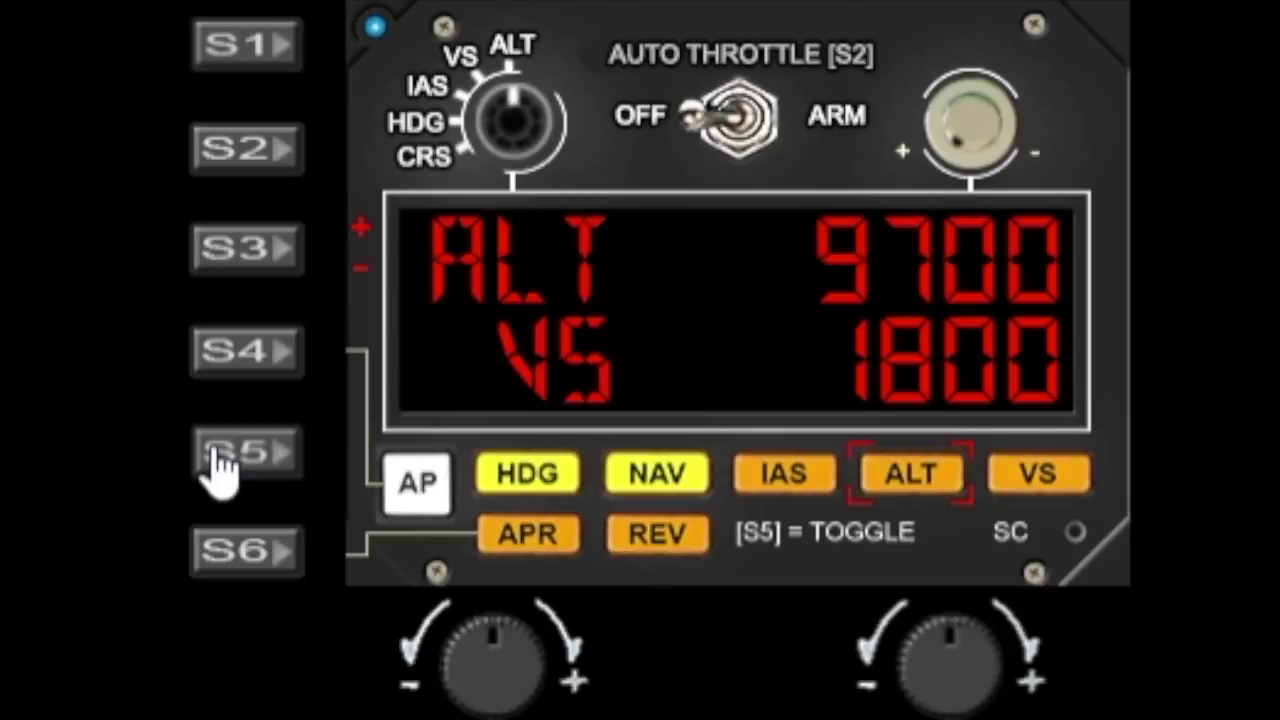
pyautogui.click(218, 462)
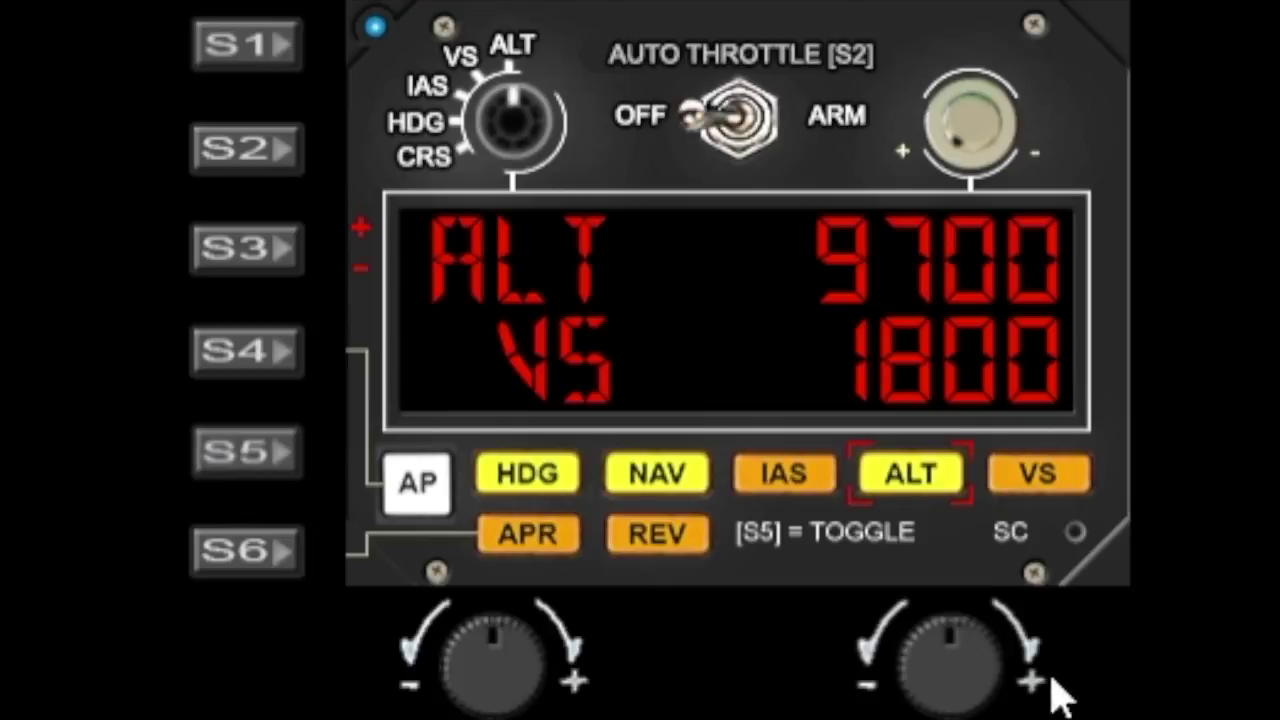
# Raise the target altitude to 15100 and toggle the ALT mode off and on
pyautogui.scroll(8, 1002, 678)
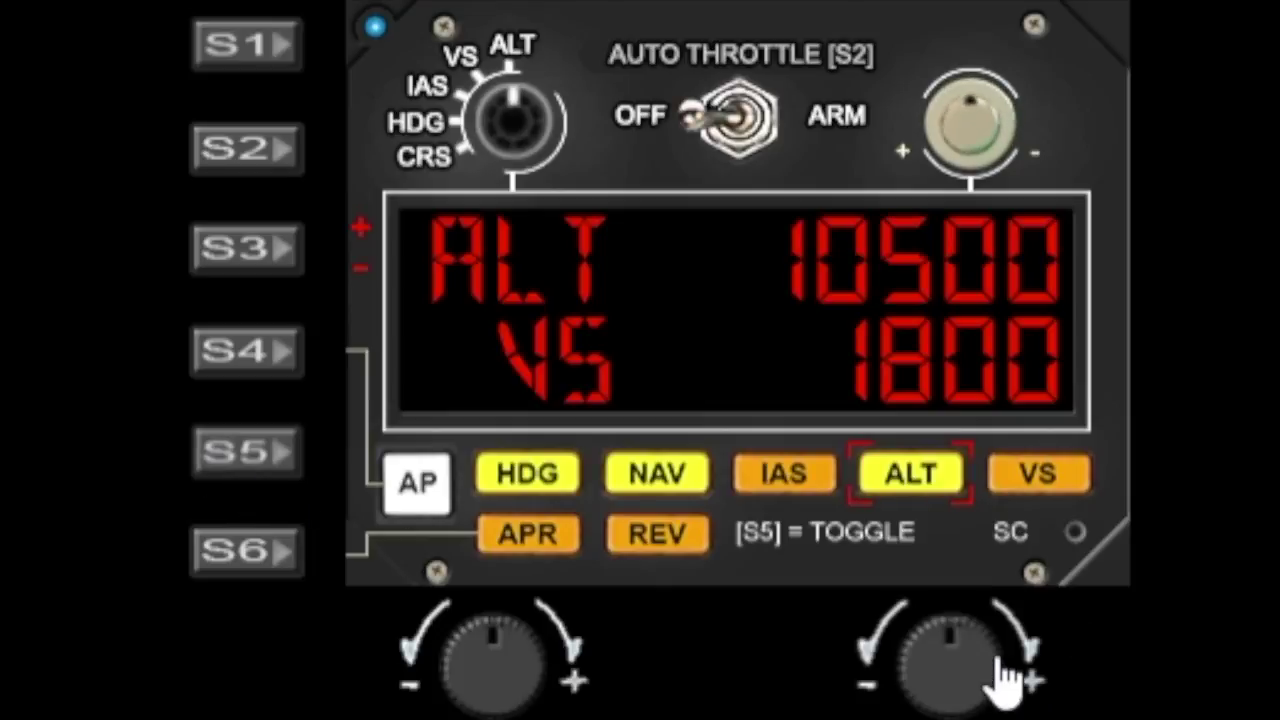
pyautogui.scroll(20, 1003, 680)
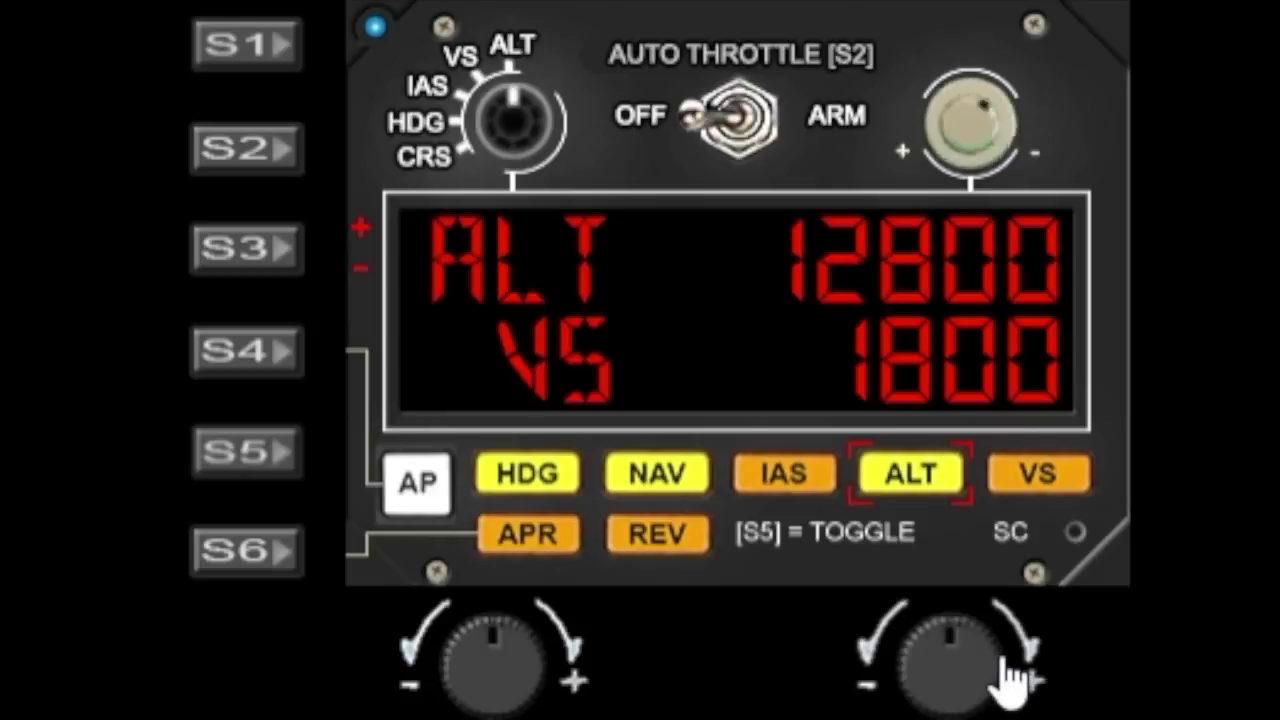
pyautogui.scroll(20, 1008, 680)
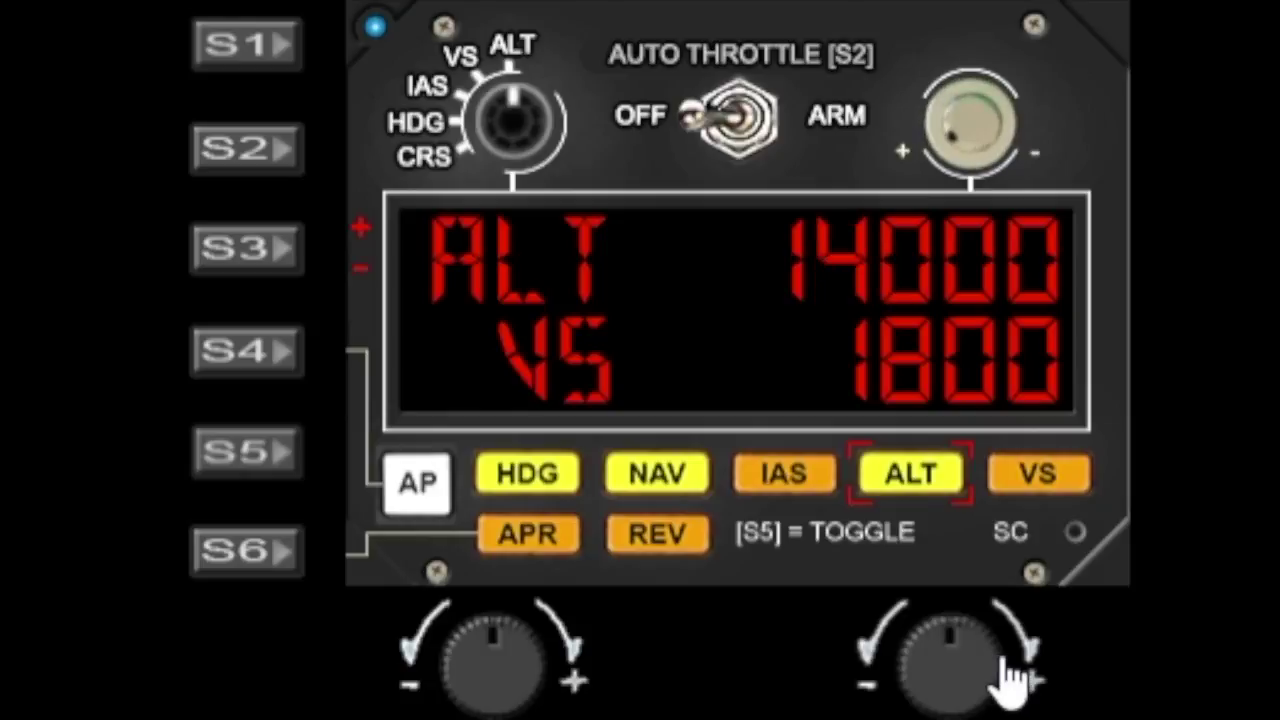
pyautogui.click(232, 462)
pyautogui.click(233, 462)
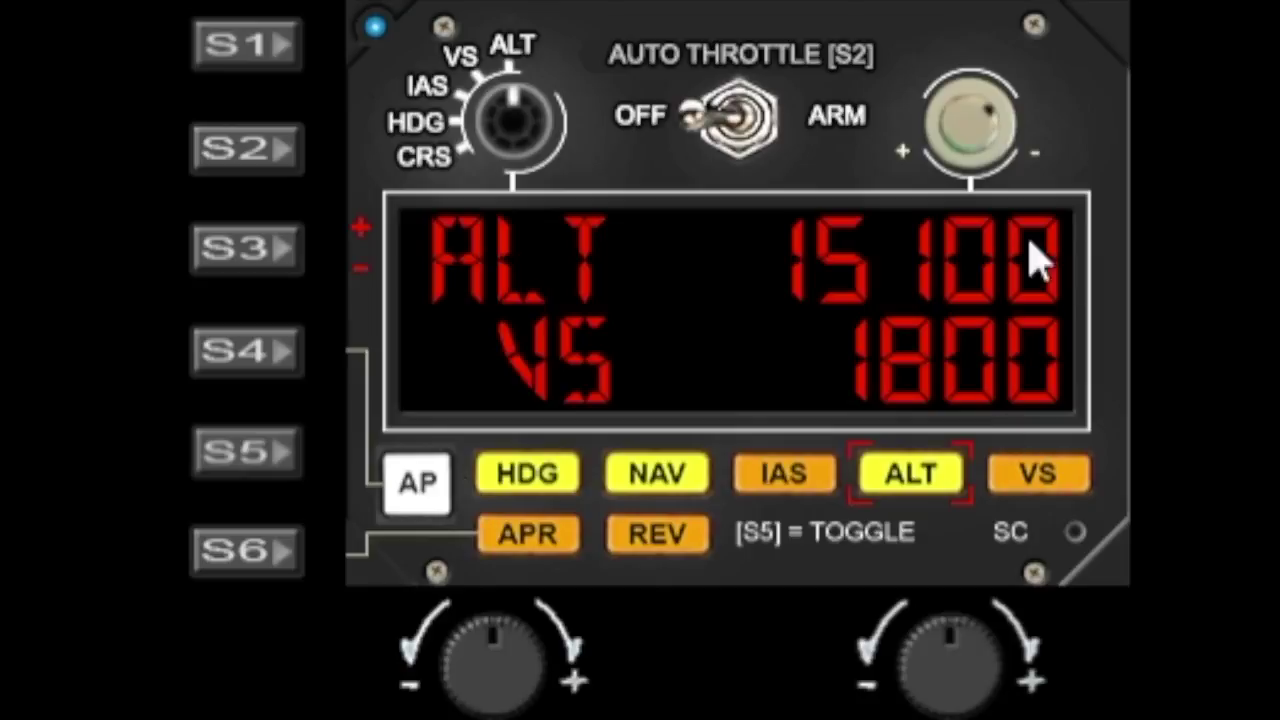
# Switch the gauge's event option back to SIMCONNECT, leave the options and toggle the ALT mode
pyautogui.click(243, 43)
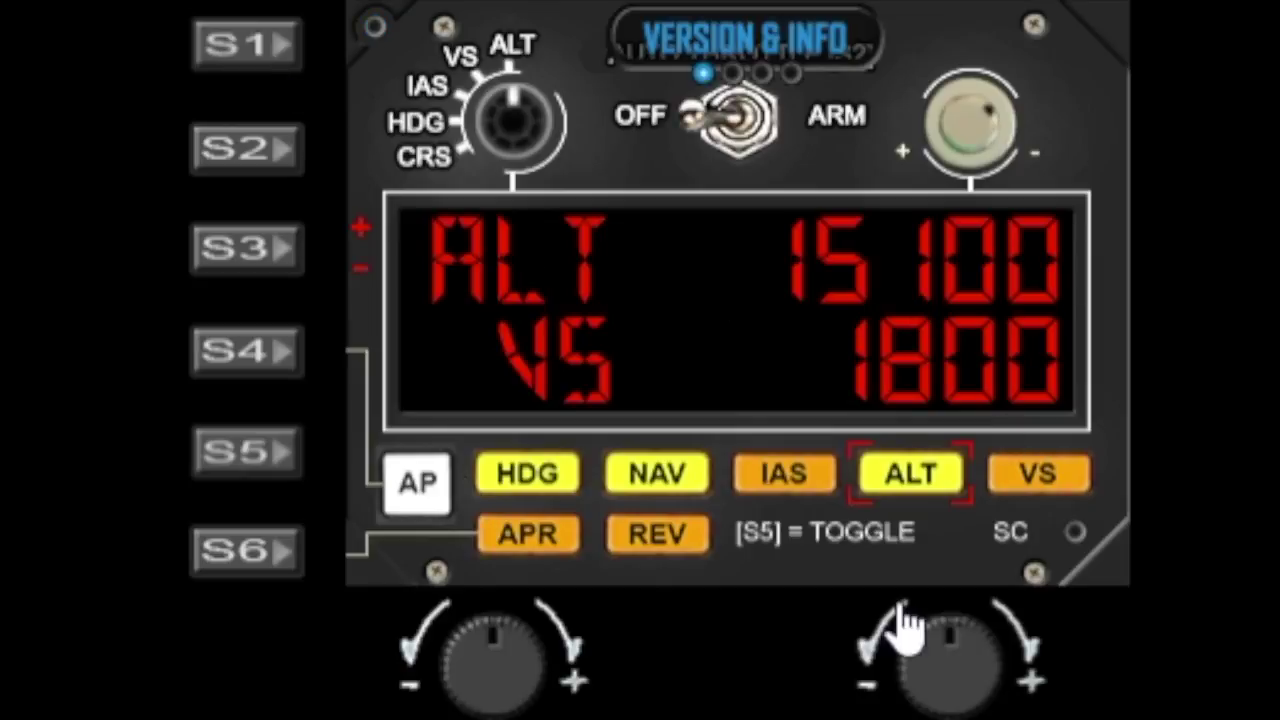
pyautogui.scroll(1, 1010, 680)
pyautogui.click(571, 677)
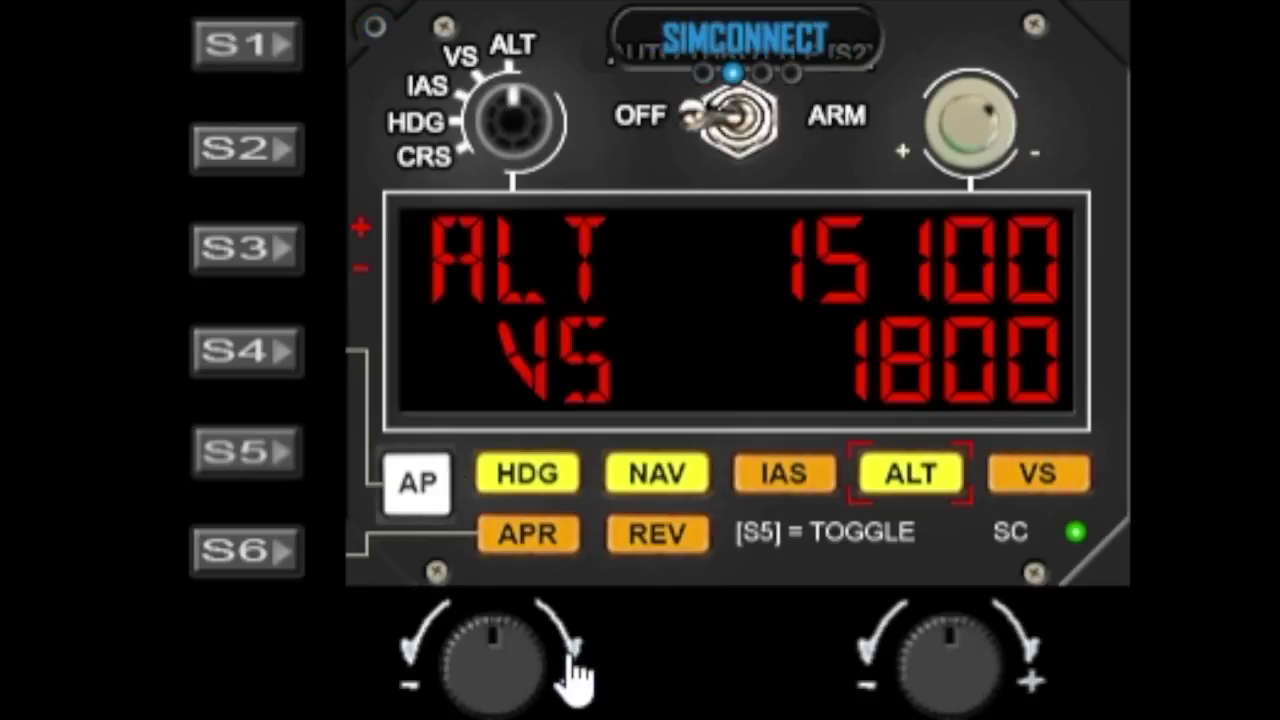
pyautogui.click(228, 45)
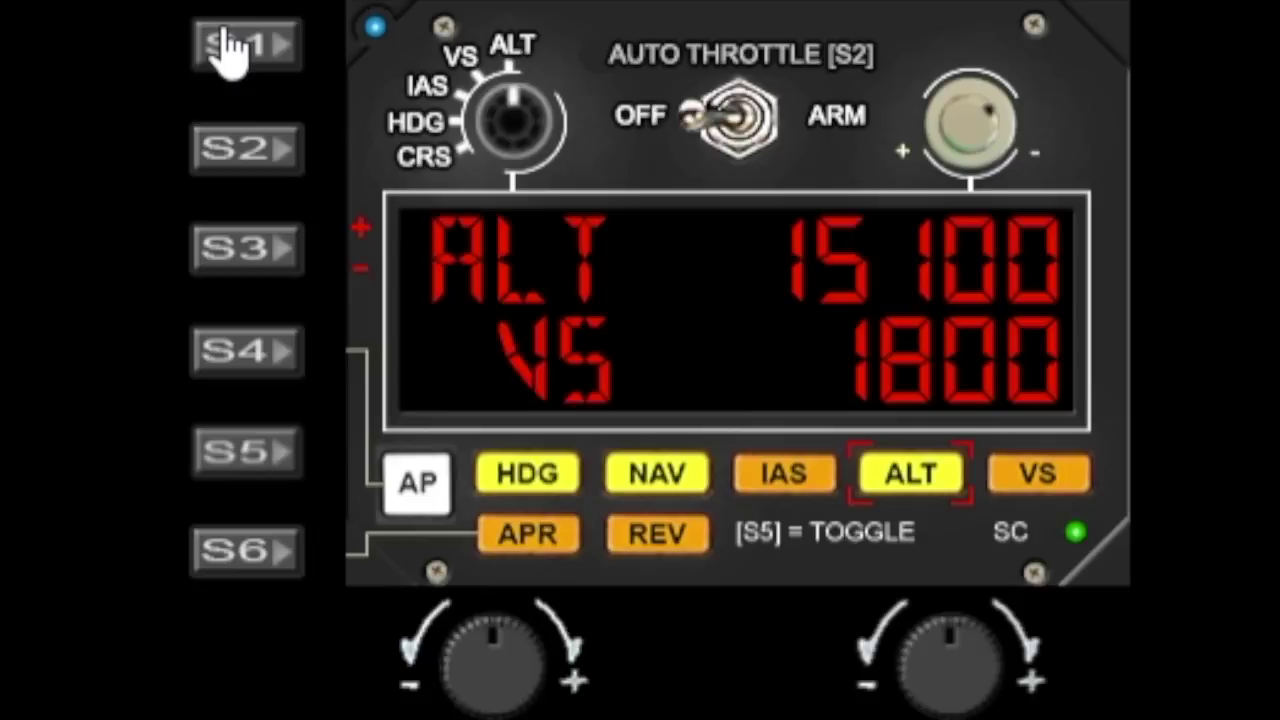
pyautogui.click(224, 466)
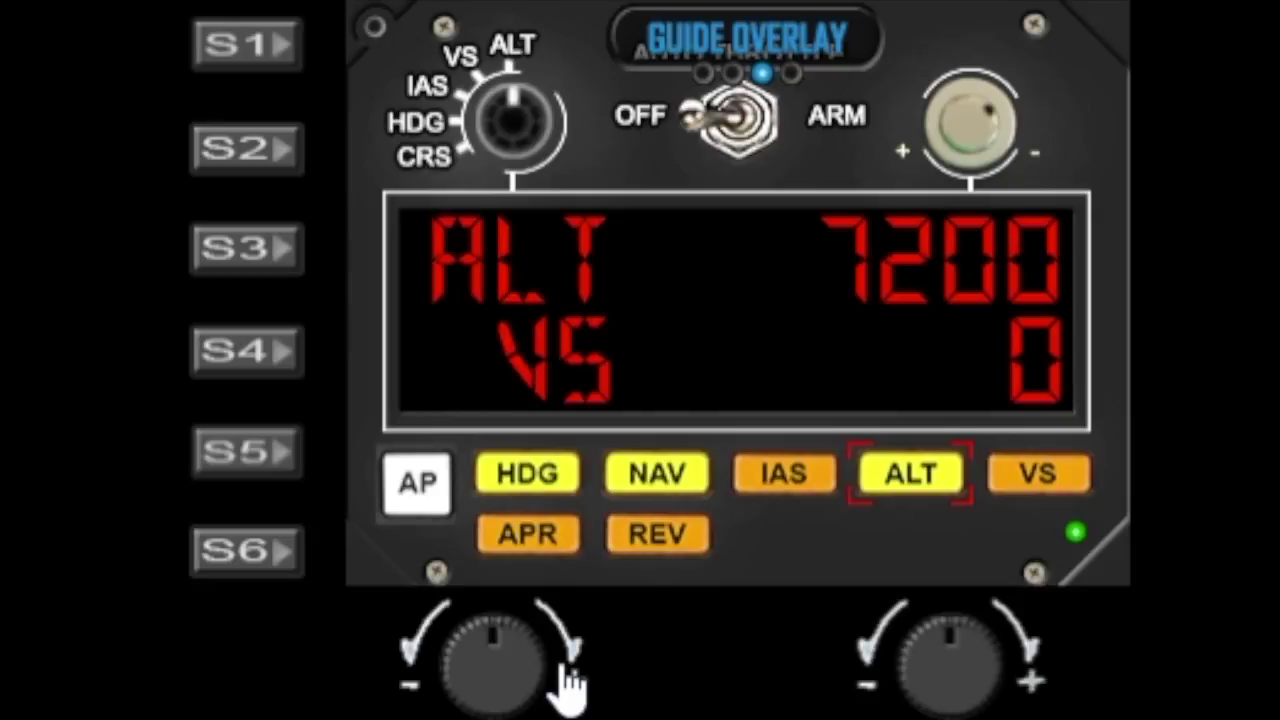
# Leave the options with the guide overlay hidden and move the mode selection to REV
pyautogui.click(257, 63)
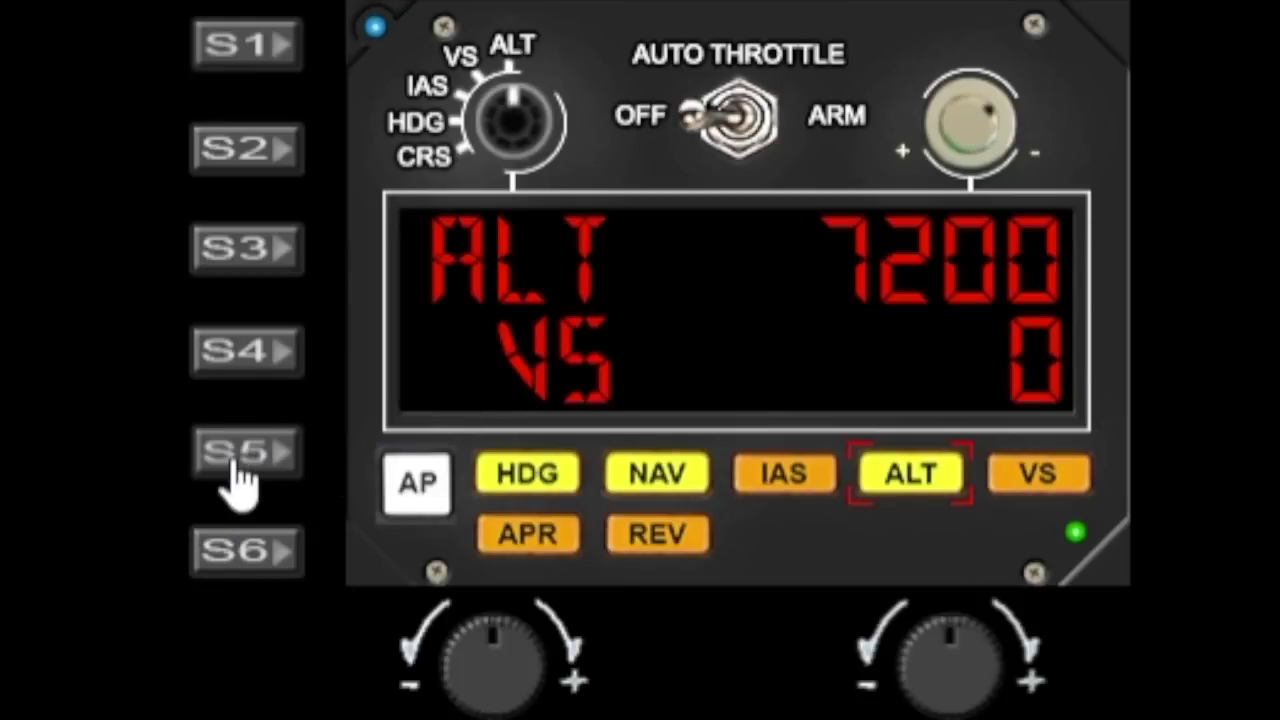
pyautogui.click(235, 558)
pyautogui.click(235, 558)
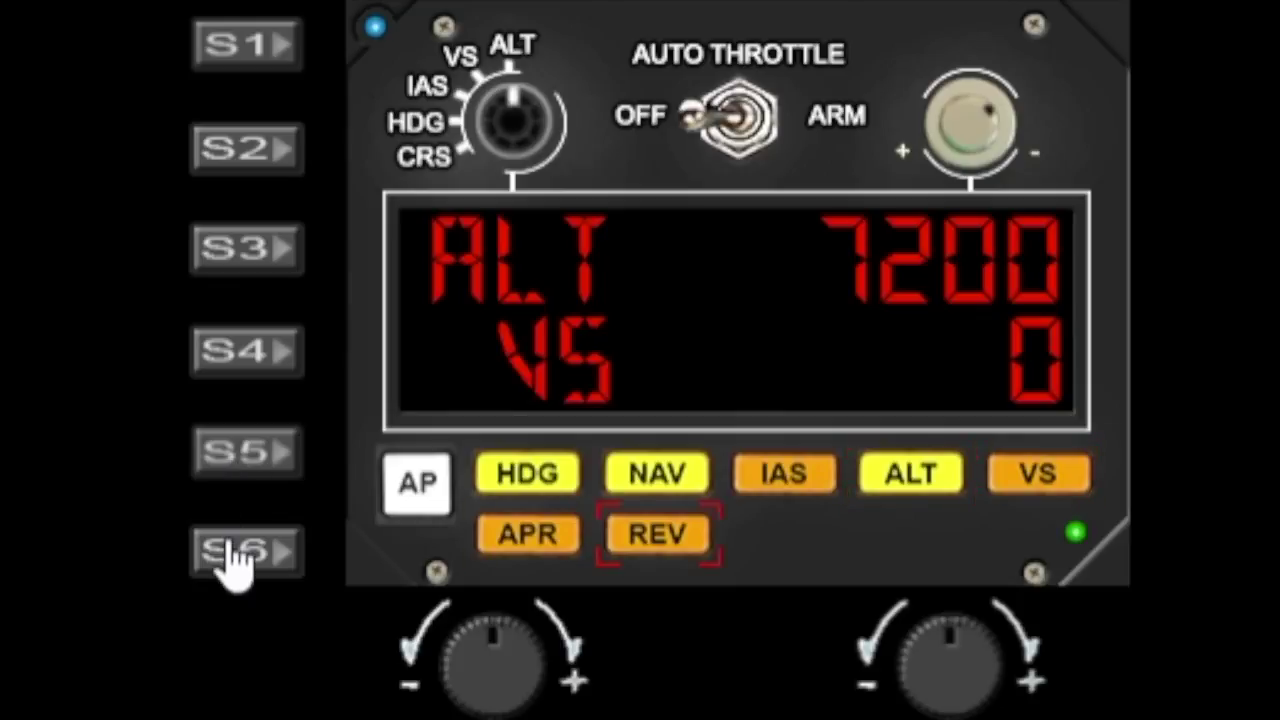
# Reopen the gauge options and turn the GUIDE OVERLAY back on
pyautogui.click(210, 40)
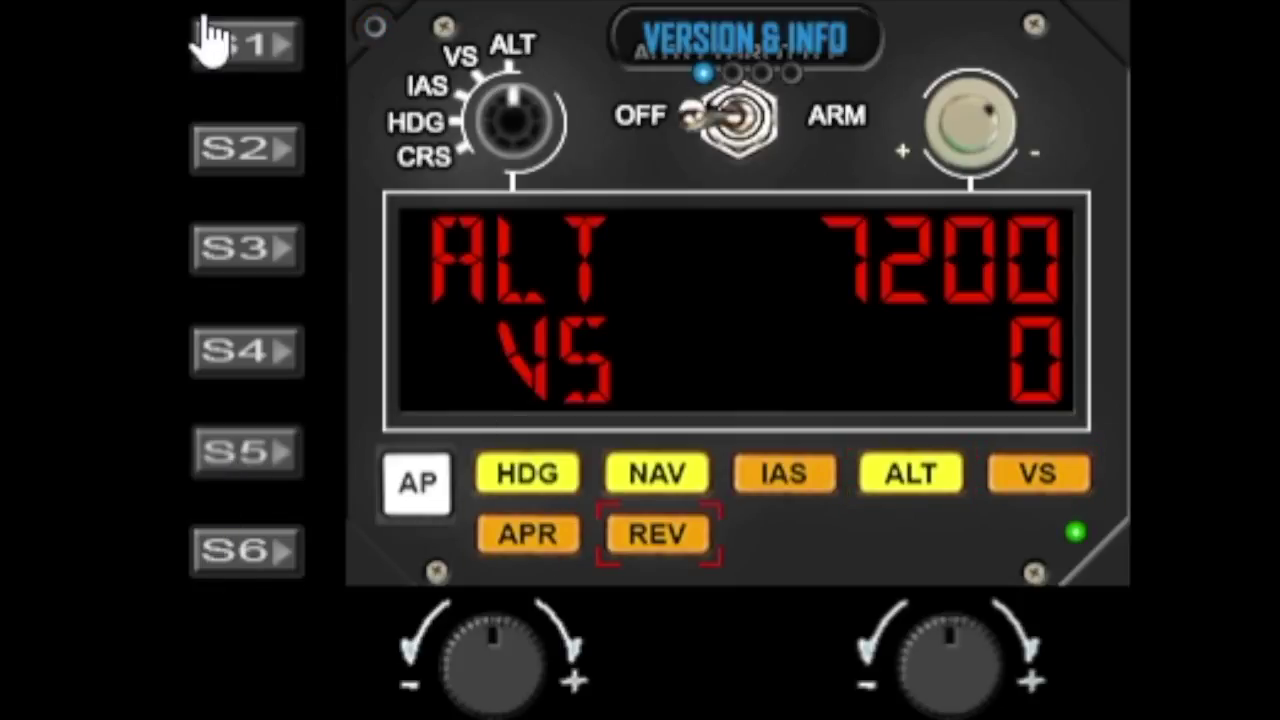
pyautogui.click(1020, 672)
pyautogui.click(1020, 672)
pyautogui.click(562, 688)
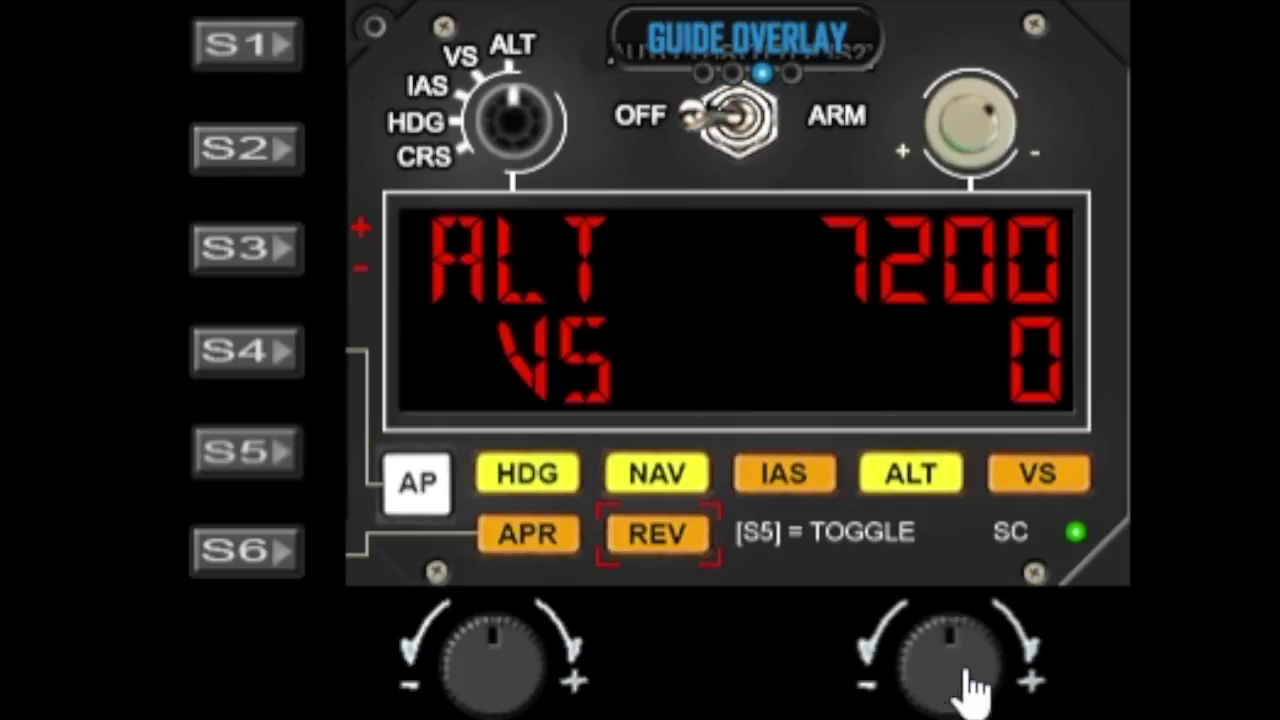
# Select the GLASS REFLECTION option and toggle the display reflections on and off repeatedly, leaving them on
pyautogui.click(1004, 672)
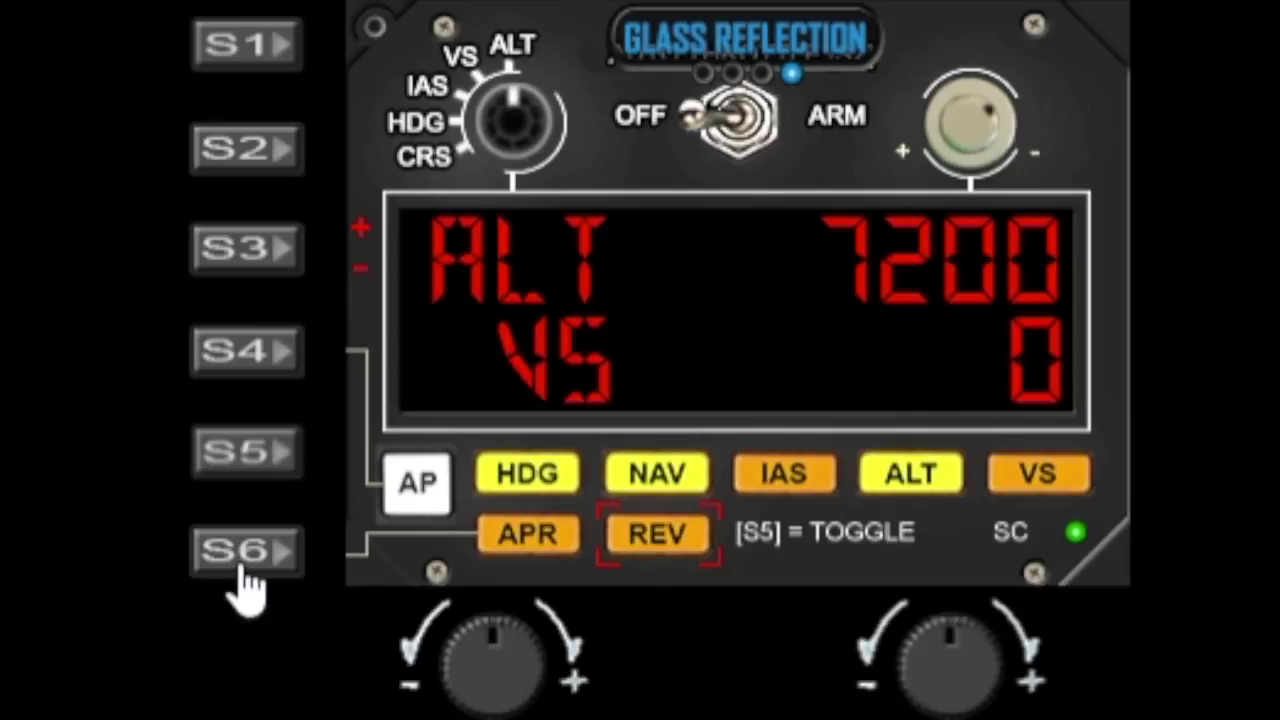
pyautogui.click(533, 683)
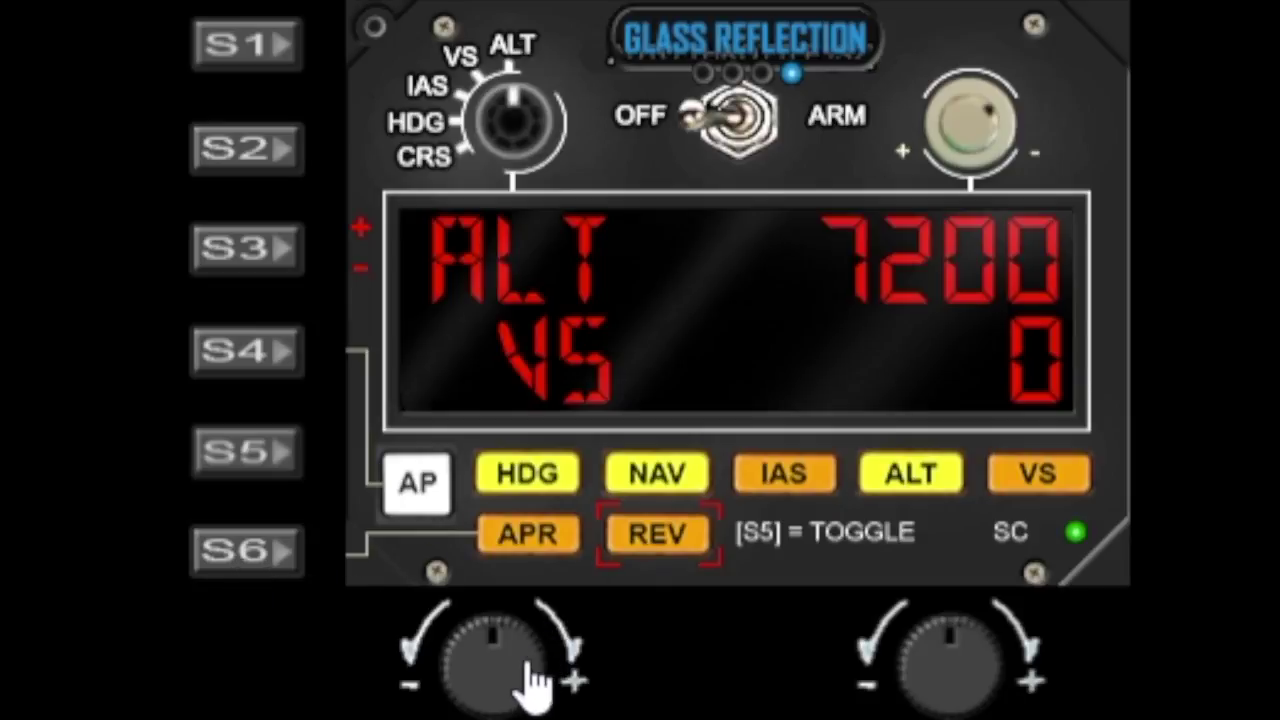
pyautogui.click(414, 680)
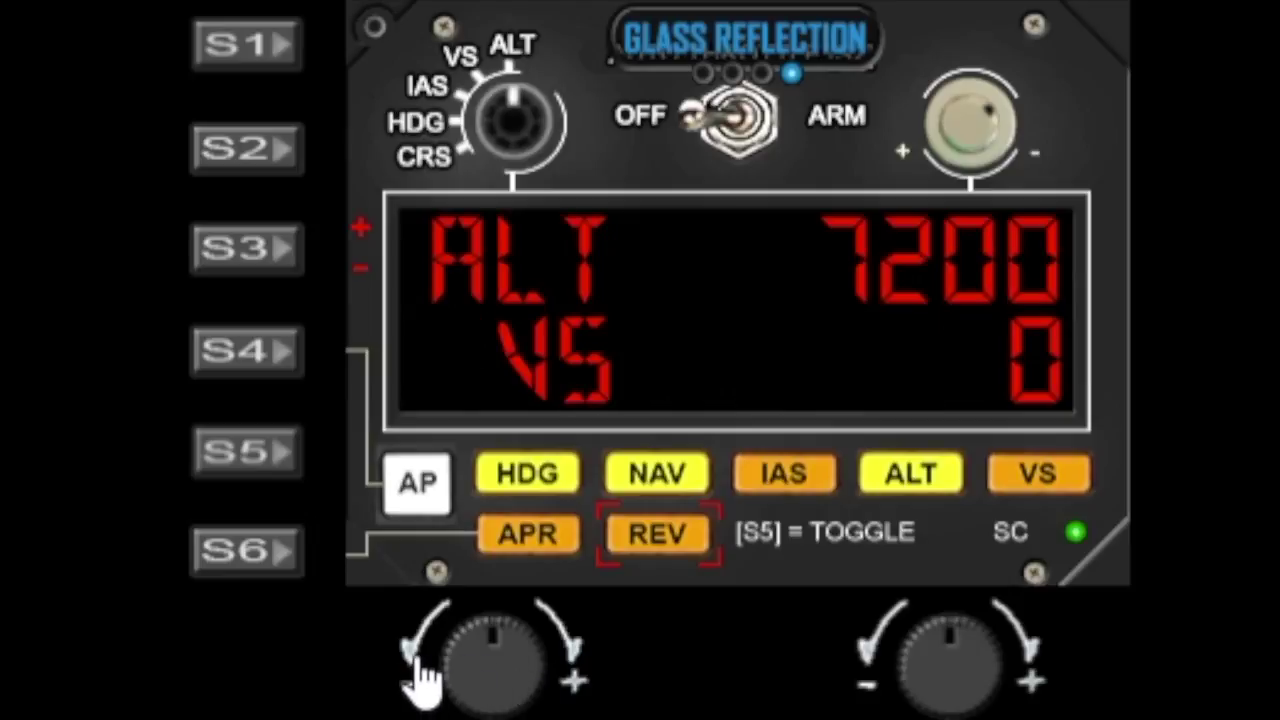
pyautogui.click(563, 660)
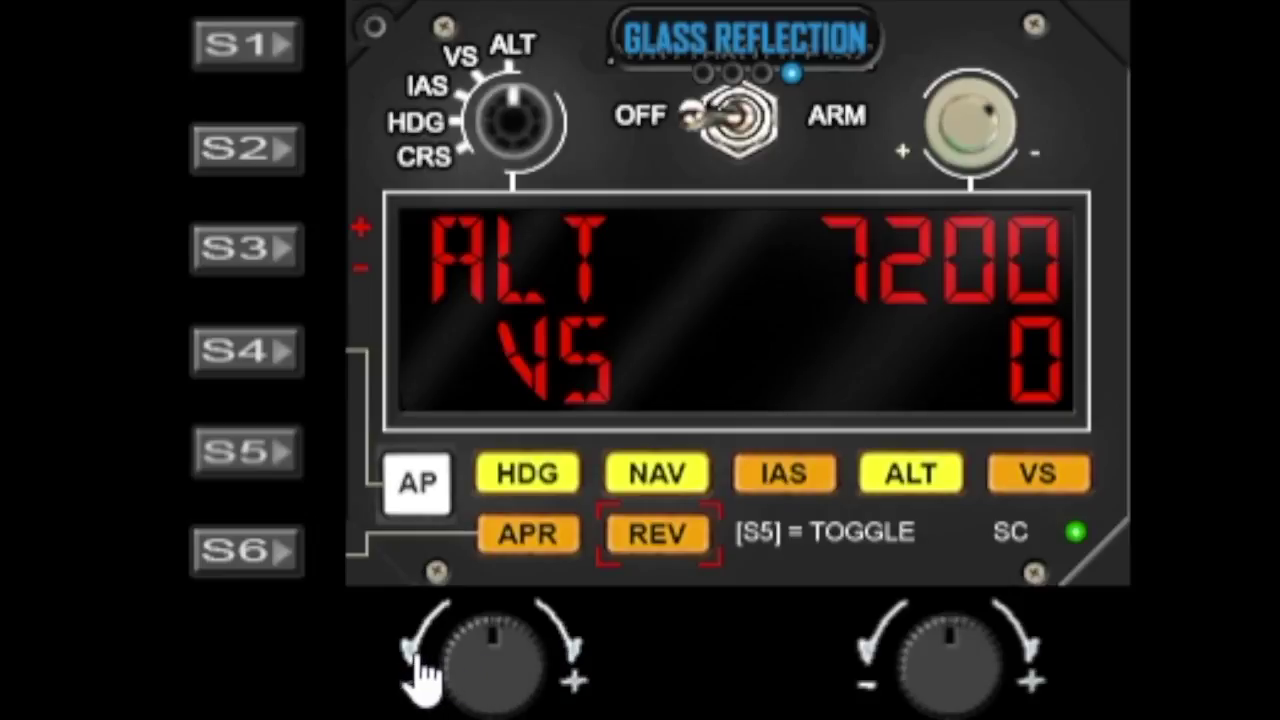
pyautogui.click(423, 677)
pyautogui.click(560, 672)
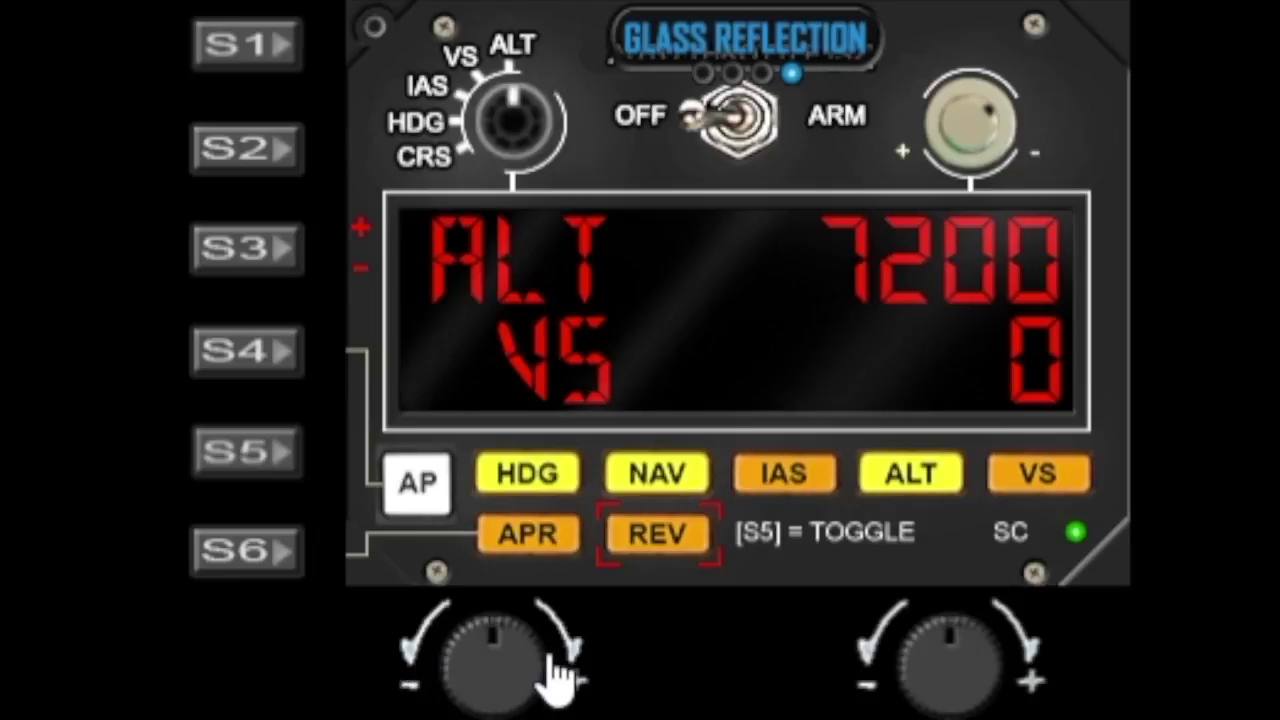